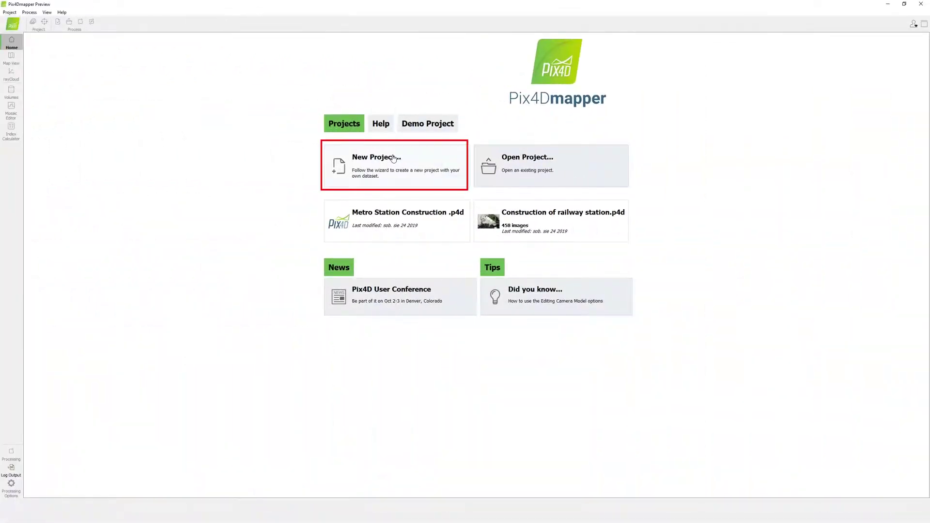
Create a new project named 'Railway station construction project'
{"action": "left_click", "coordinate": [394, 158]}
{"action": "left_click", "coordinate": [399, 176]}
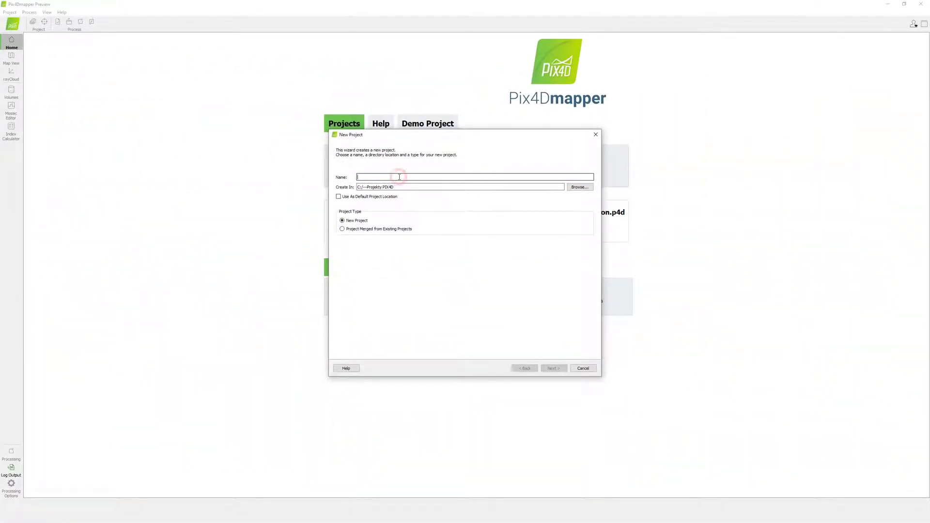
{"action": "type", "text": "Ra"}
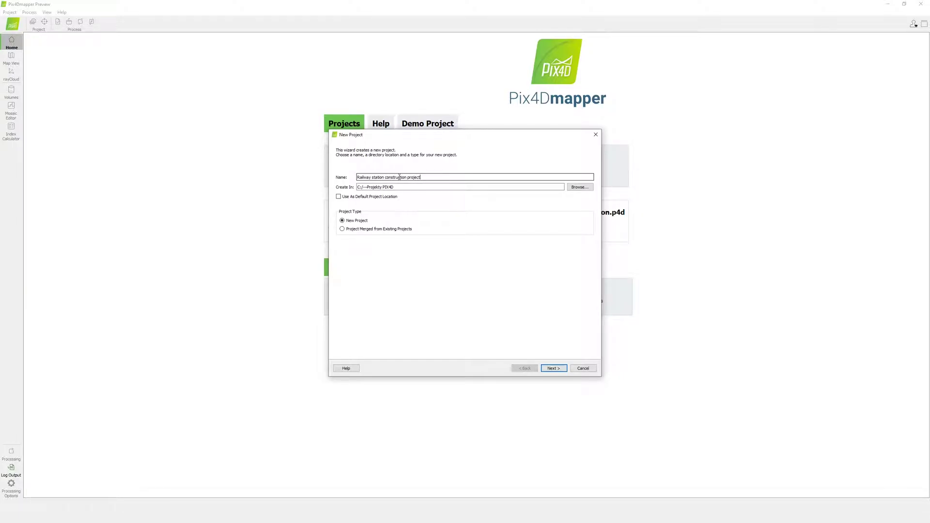
{"action": "key", "text": "Return"}
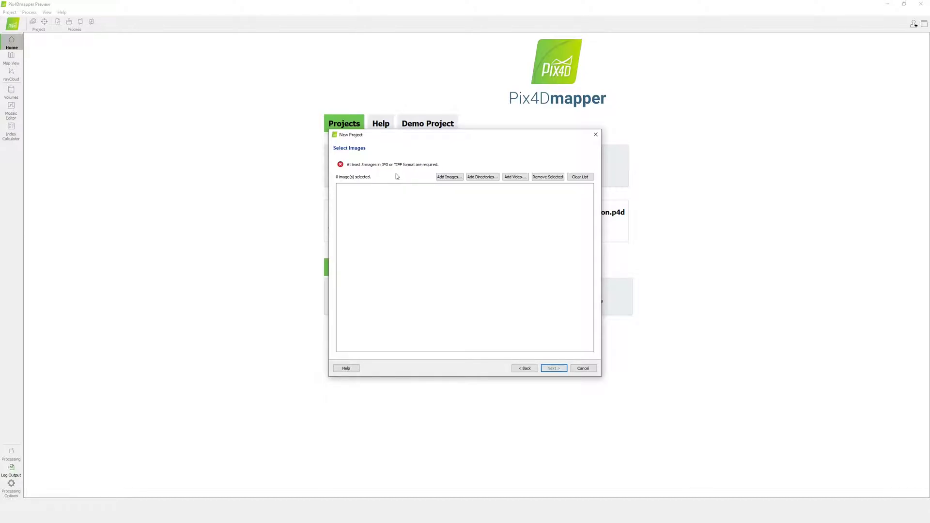
Add all 458 Grid1 JPG photos to the project
{"action": "left_click", "coordinate": [440, 180]}
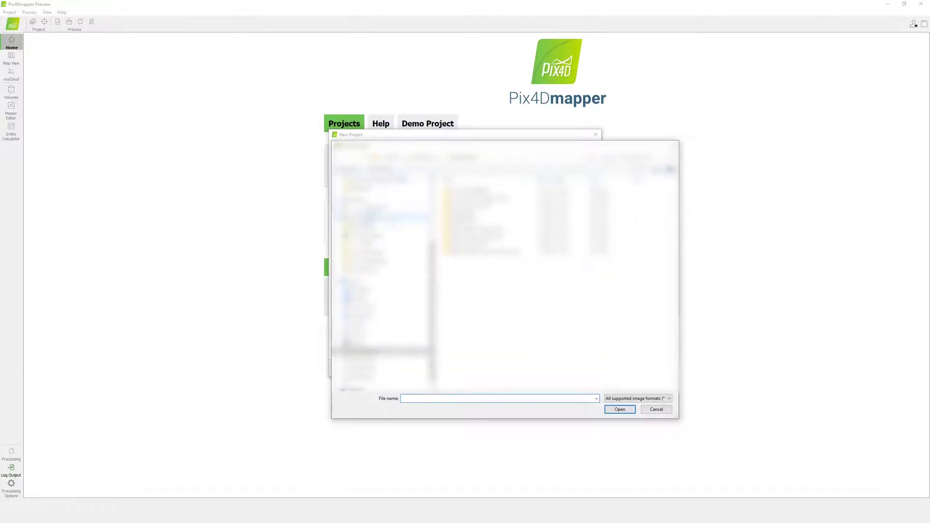
{"action": "left_click", "coordinate": [373, 222]}
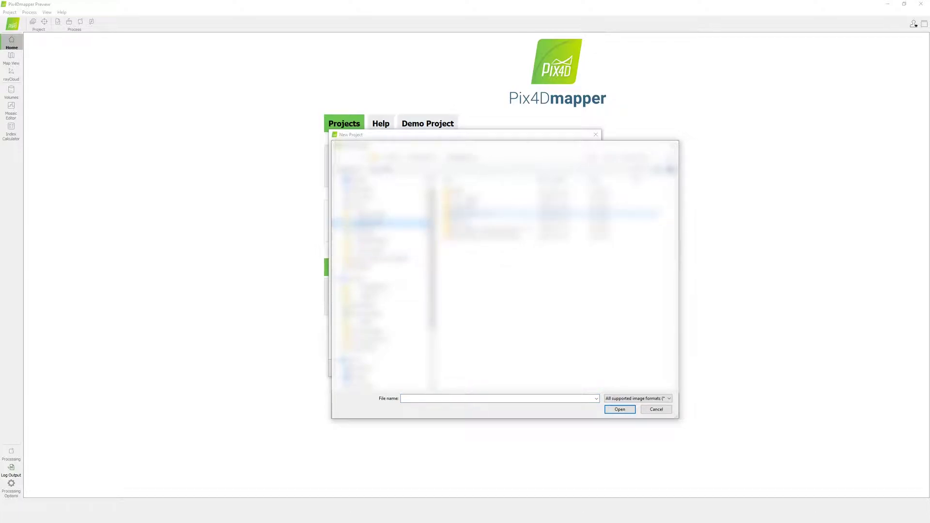
{"action": "double_click", "coordinate": [499, 233]}
{"action": "left_click", "coordinate": [499, 198]}
{"action": "key", "text": "ctrl+a"}
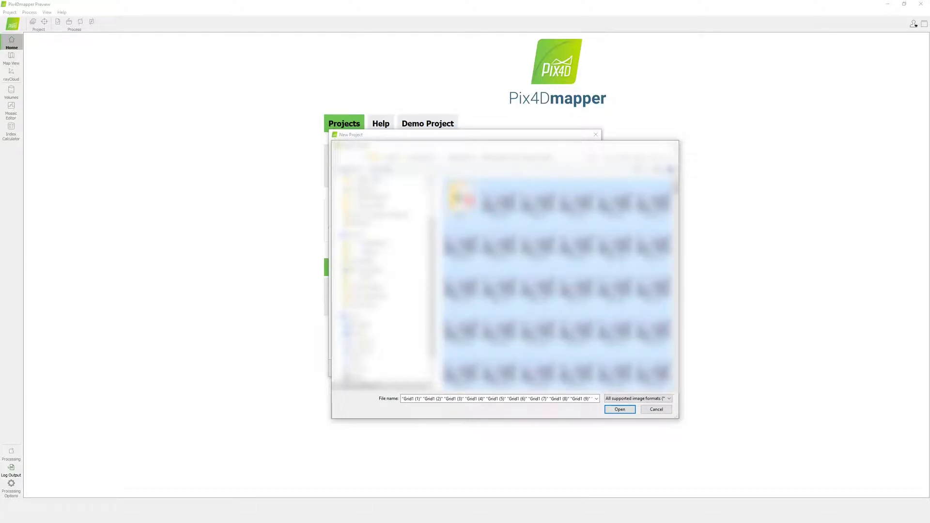
{"action": "left_click", "coordinate": [458, 198], "text": "ctrl"}
{"action": "left_click", "coordinate": [621, 410]}
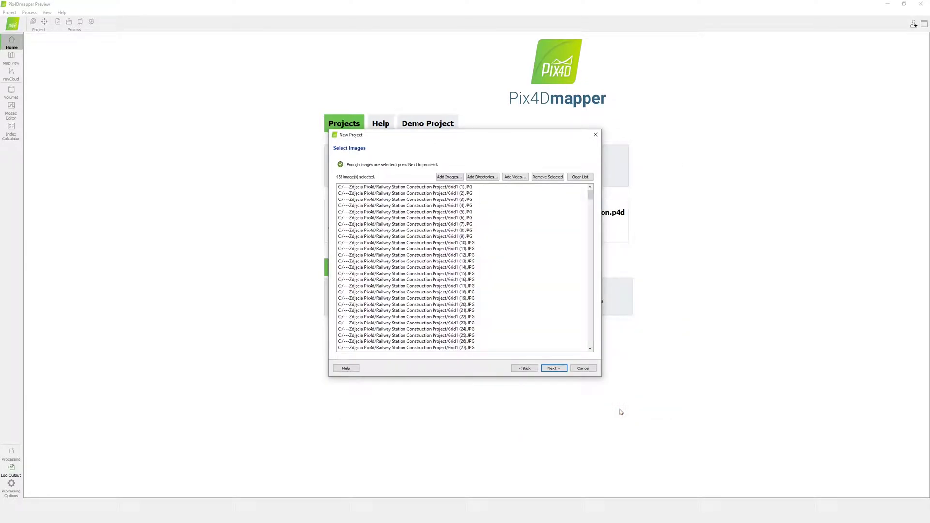
Set output coordinates to EPSG 2178 (ETRS89 / Poland CS2000 zone 7) with an arbitrary vertical datum
{"action": "left_click", "coordinate": [560, 370]}
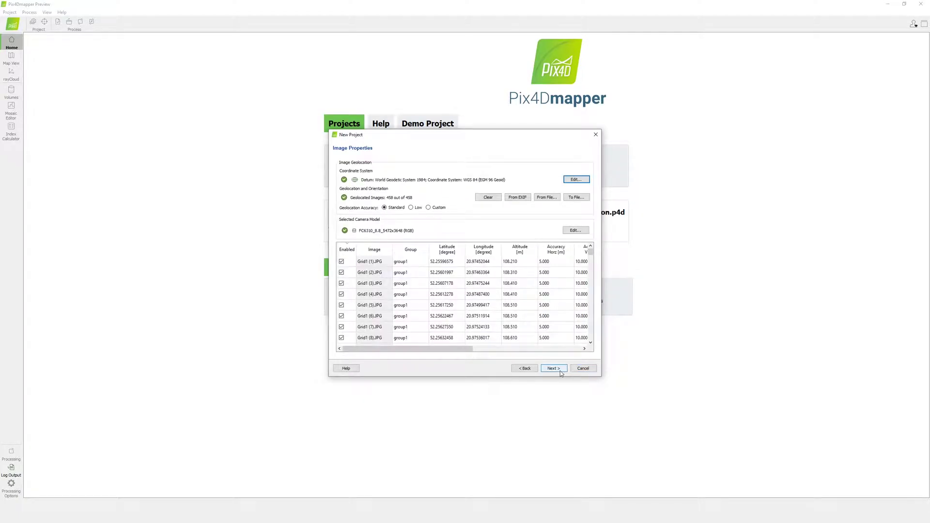
{"action": "left_click", "coordinate": [560, 371]}
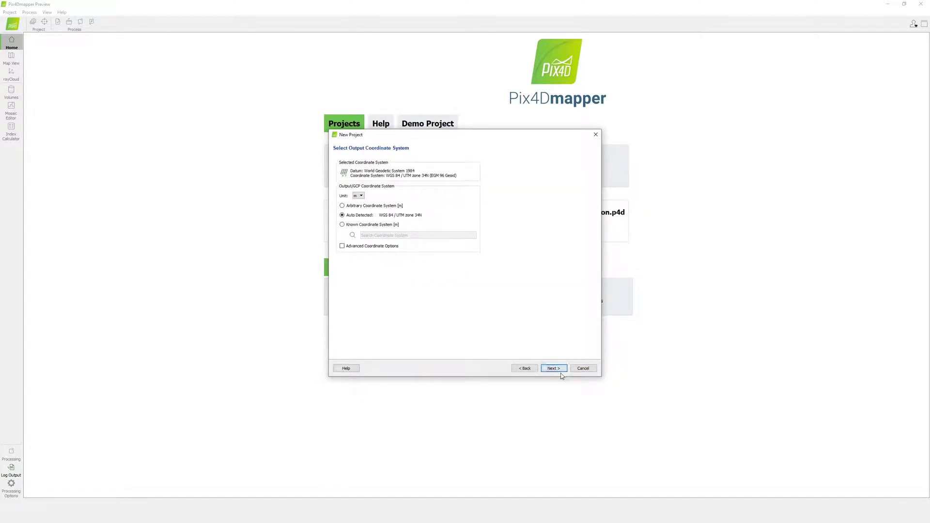
{"action": "left_click", "coordinate": [372, 225]}
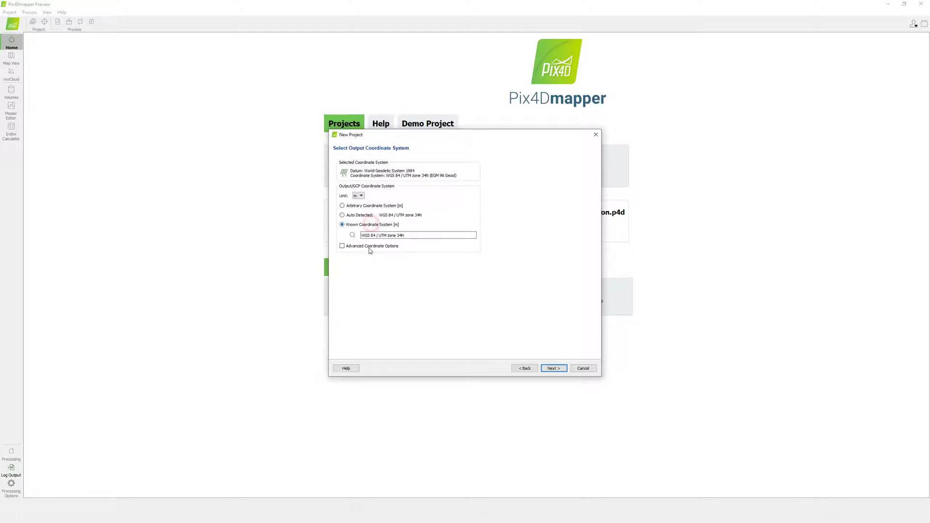
{"action": "left_click", "coordinate": [371, 246]}
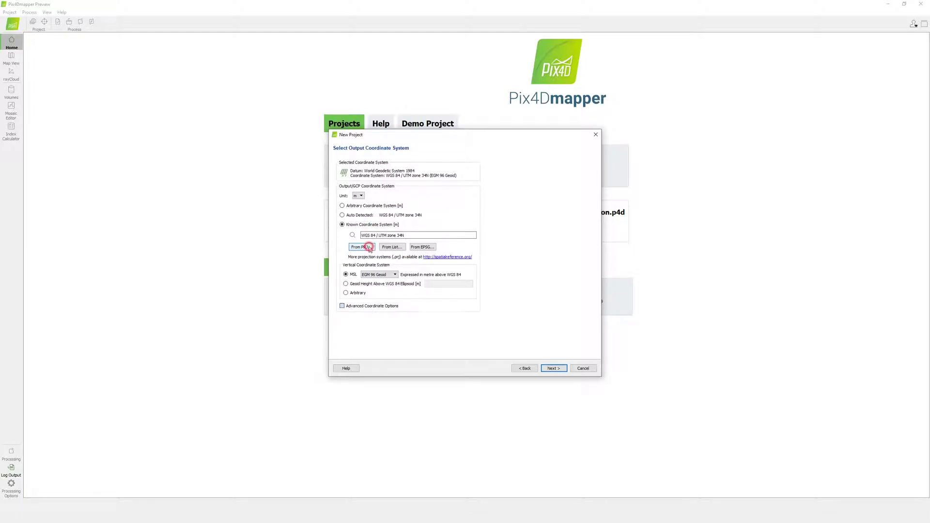
{"action": "left_click", "coordinate": [435, 248]}
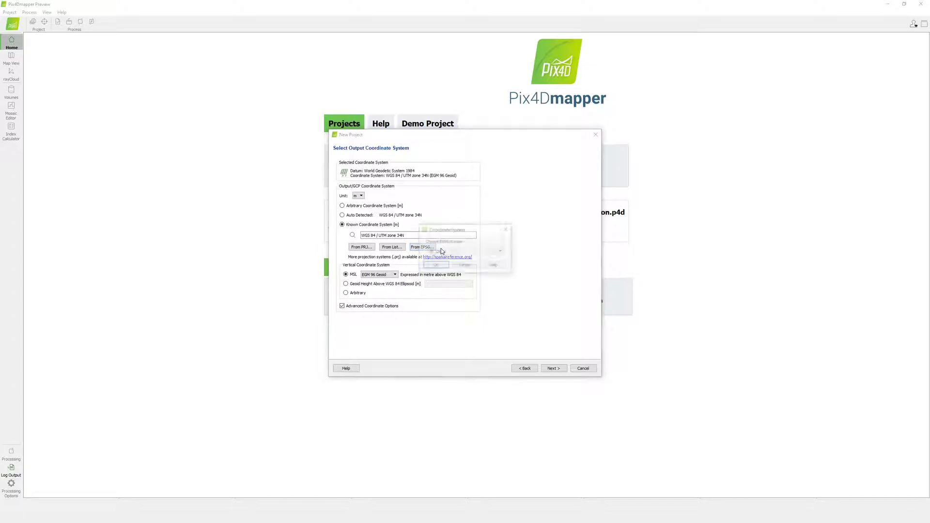
{"action": "left_click", "coordinate": [453, 251]}
{"action": "type", "text": "2178"}
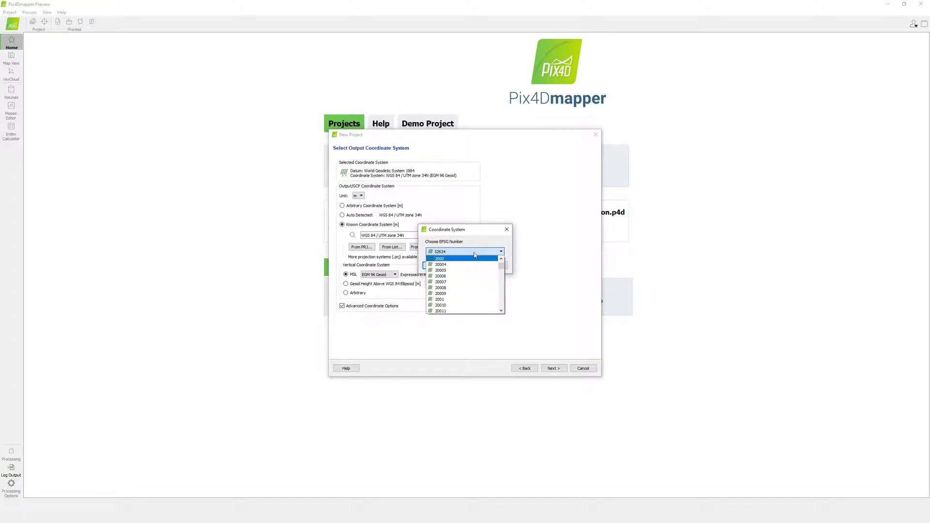
{"action": "key", "text": "Return"}
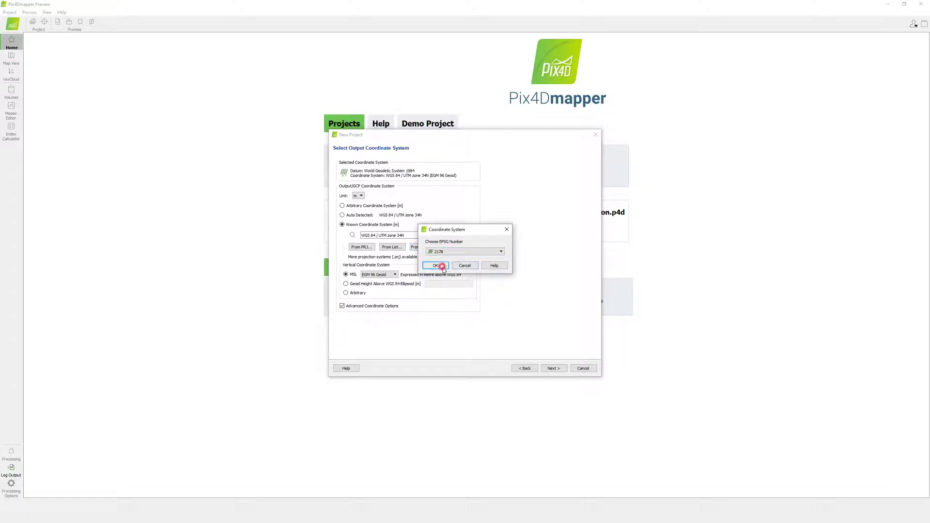
{"action": "left_click", "coordinate": [436, 265]}
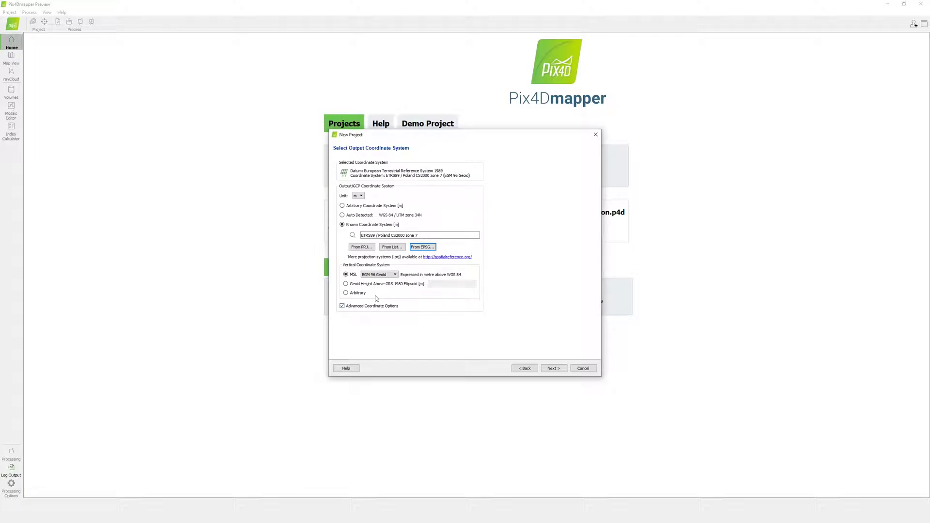
{"action": "left_click", "coordinate": [373, 294]}
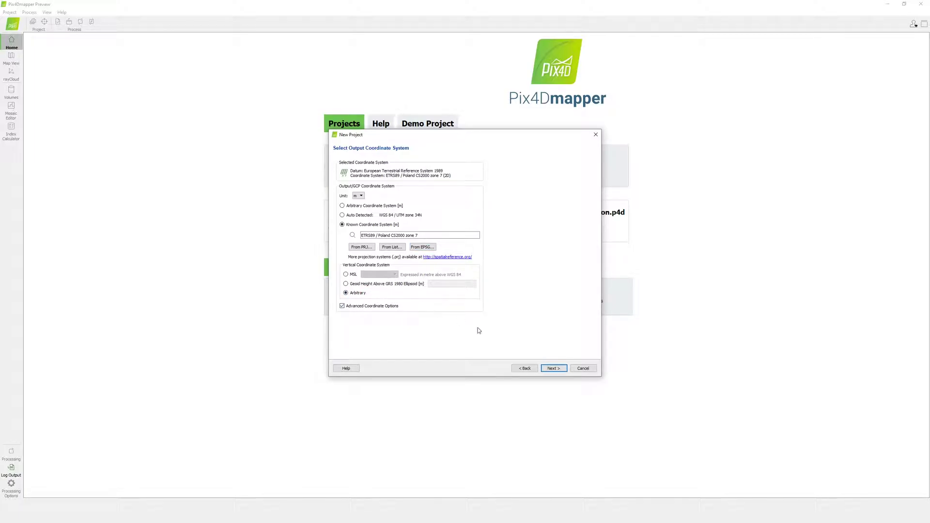
{"action": "left_click", "coordinate": [553, 369]}
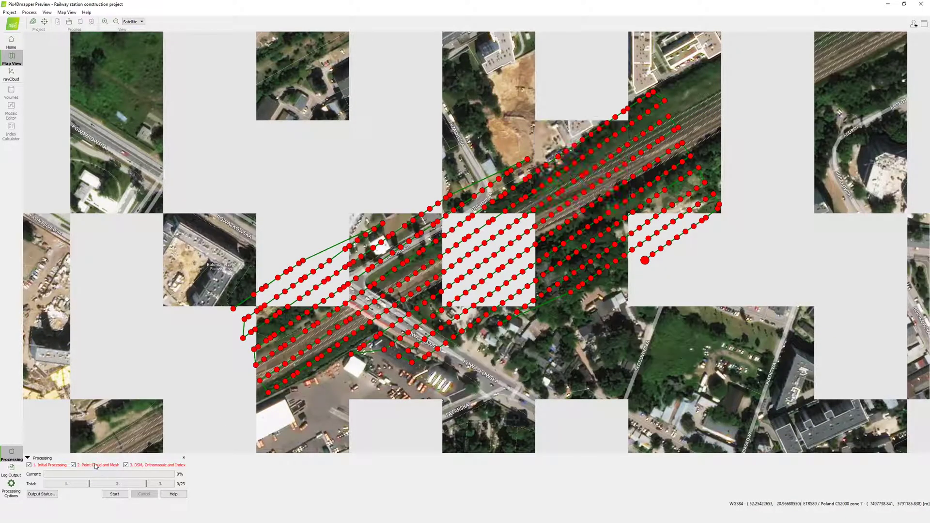
Disable processing steps 2 and 3 and start the initial processing
{"action": "left_click", "coordinate": [96, 465]}
{"action": "left_click", "coordinate": [126, 465]}
{"action": "left_click", "coordinate": [115, 494]}
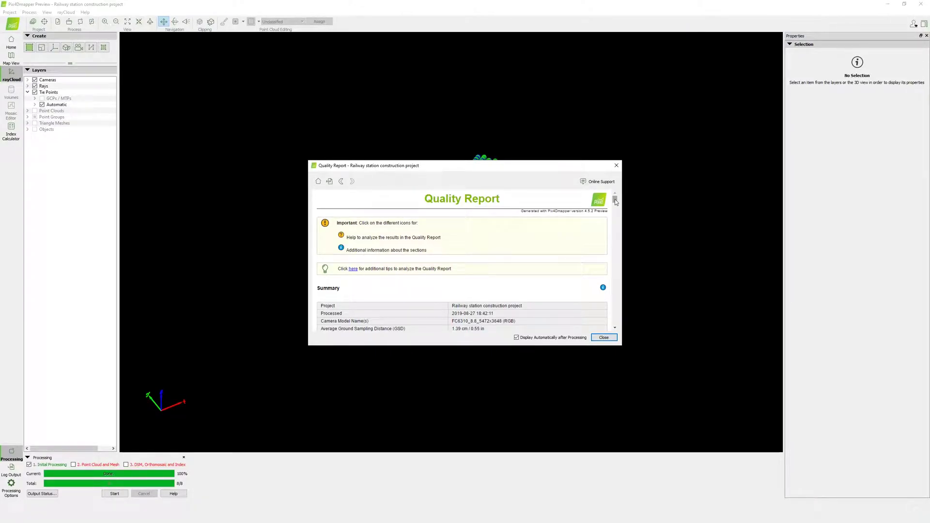
Check the Quality Check results and close the quality report
{"action": "left_click_drag", "start_coordinate": [615, 202], "coordinate": [619, 208]}
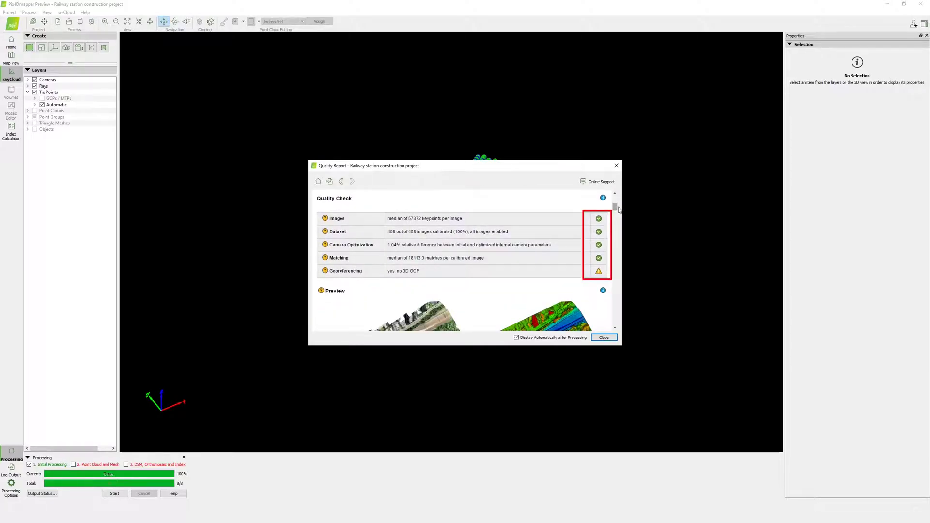
{"action": "left_click", "coordinate": [605, 338]}
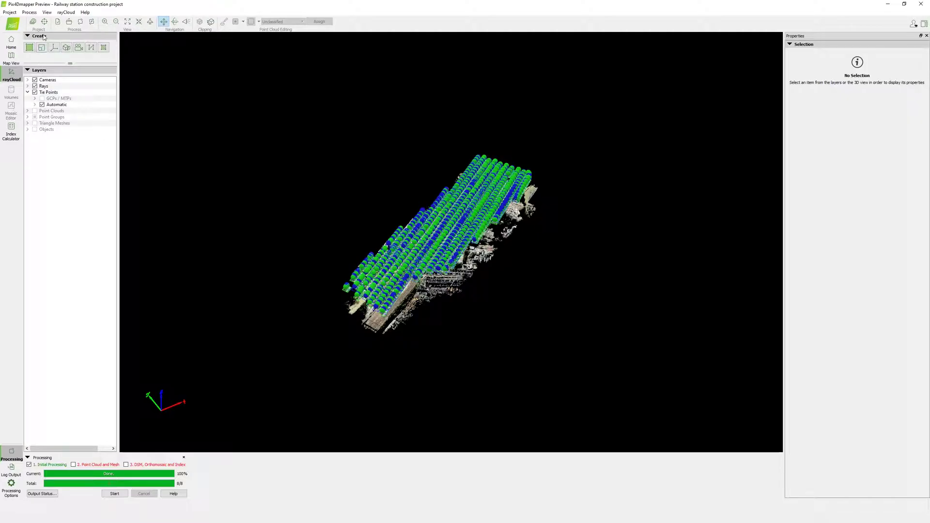
{"action": "scroll", "coordinate": [201, 152], "scroll_direction": "up", "scroll_amount": 5}
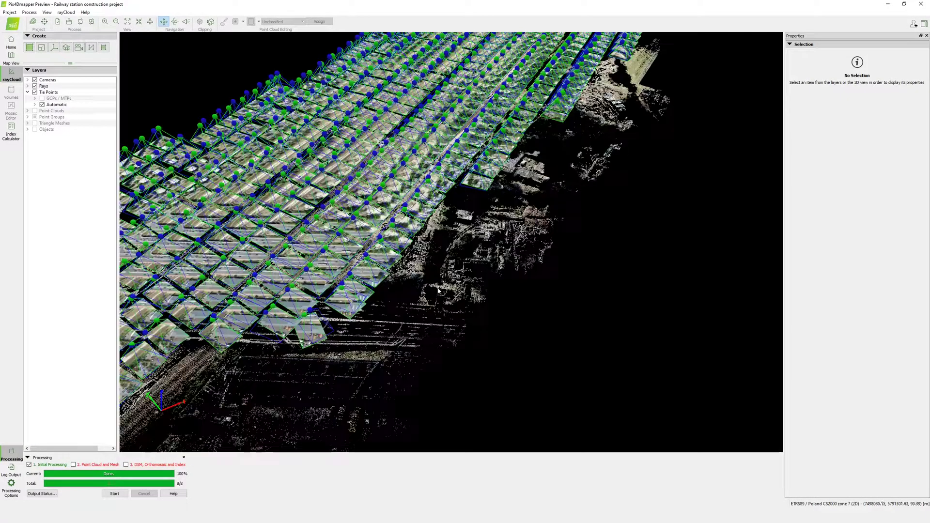
{"action": "scroll", "coordinate": [193, 452], "scroll_direction": "up", "scroll_amount": 3}
Hide the processing panel and cameras, and orbit the tie-point cloud along the railway
{"action": "left_click", "coordinate": [11, 454]}
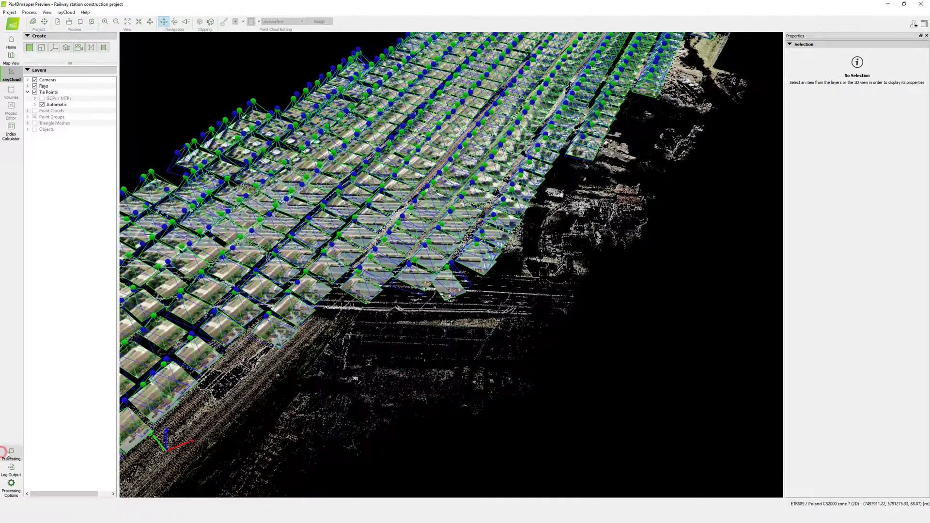
{"action": "mouse_move", "coordinate": [334, 373]}
{"action": "left_mouse_down"}
{"action": "mouse_move", "coordinate": [355, 316]}
{"action": "mouse_move", "coordinate": [339, 290]}
{"action": "left_mouse_up"}
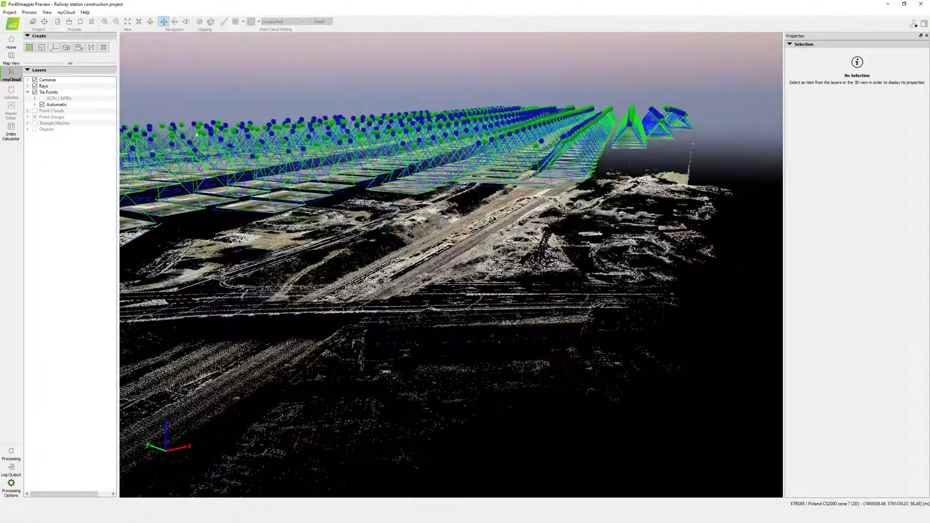
{"action": "left_click", "coordinate": [34, 79]}
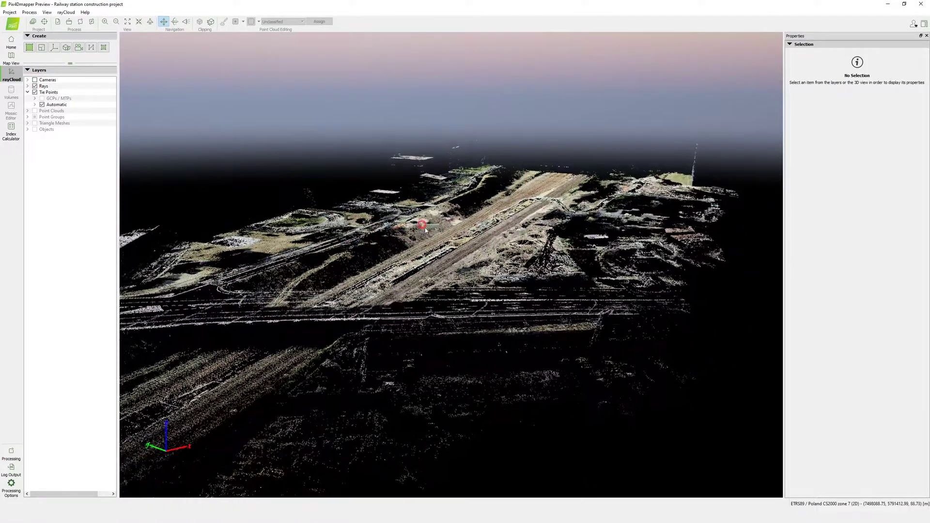
{"action": "scroll", "coordinate": [456, 291], "scroll_direction": "up", "scroll_amount": 6}
{"action": "mouse_move", "coordinate": [455, 292]}
{"action": "left_mouse_down"}
{"action": "mouse_move", "coordinate": [485, 335]}
{"action": "mouse_move", "coordinate": [381, 320]}
{"action": "mouse_move", "coordinate": [489, 324]}
{"action": "mouse_move", "coordinate": [533, 271]}
{"action": "left_mouse_up"}
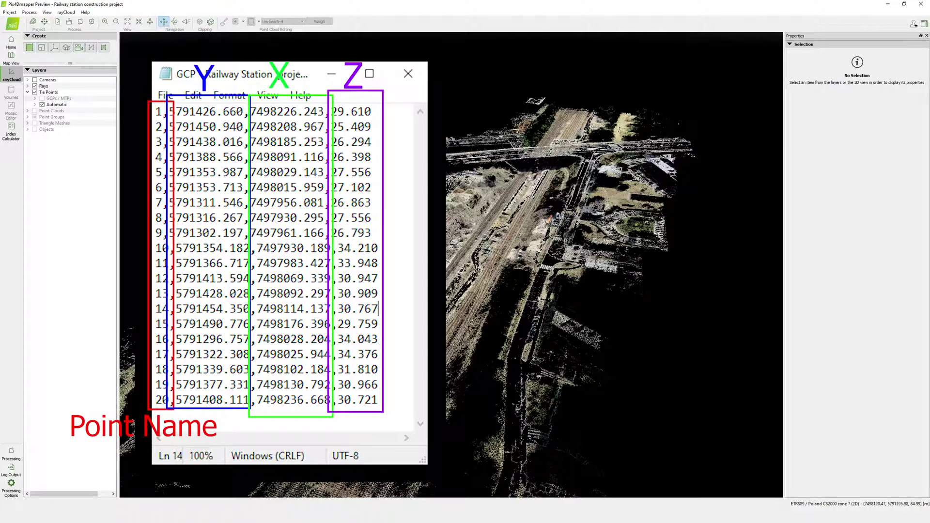
Import the railway station GCP text file using Y, X, Z coordinate order
{"action": "left_click", "coordinate": [46, 21]}
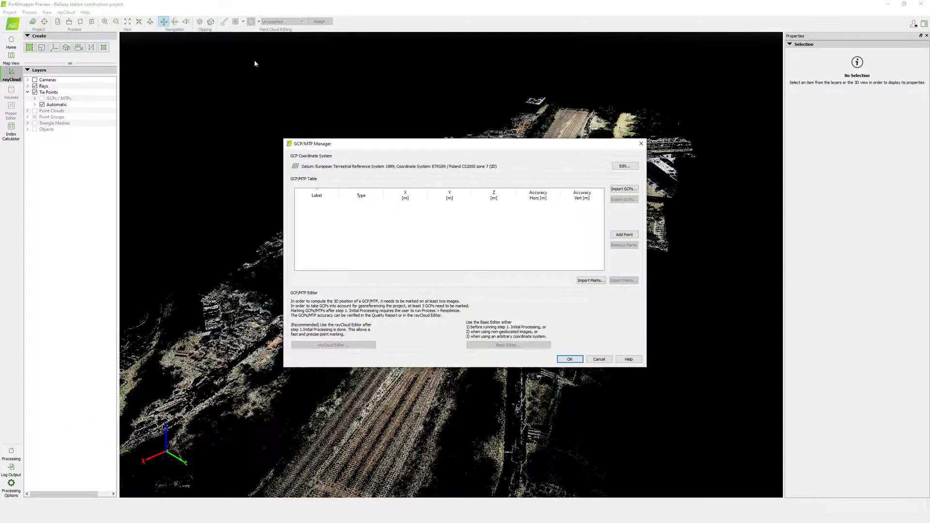
{"action": "left_click", "coordinate": [625, 190]}
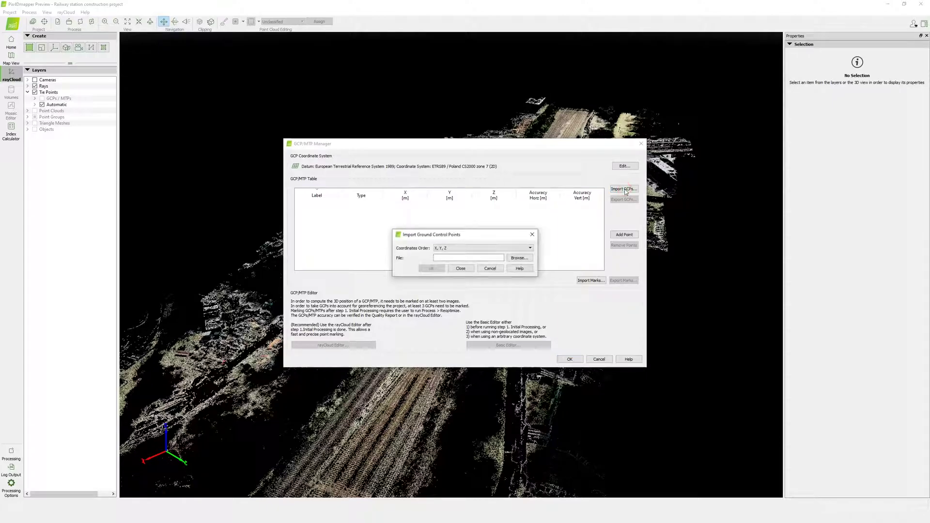
{"action": "left_click", "coordinate": [529, 248]}
{"action": "left_click", "coordinate": [504, 260]}
{"action": "left_click", "coordinate": [518, 258]}
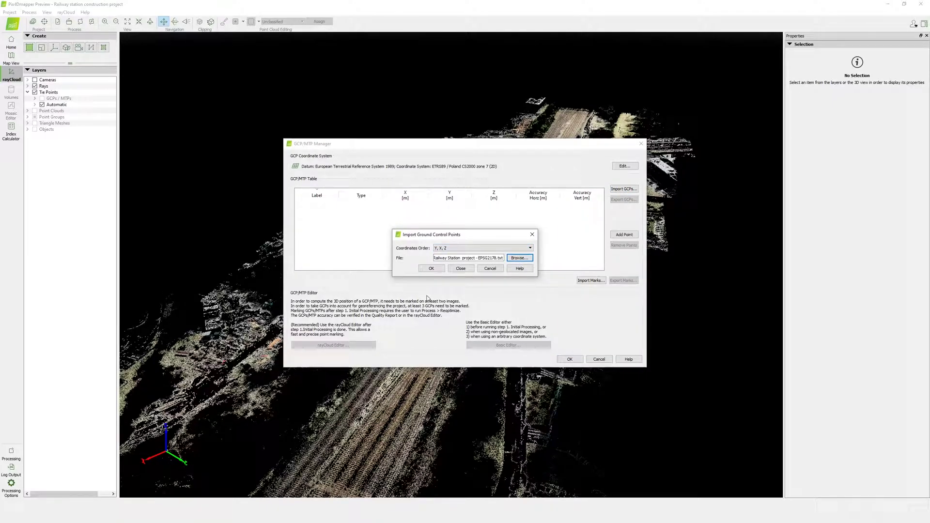
{"action": "left_click", "coordinate": [431, 269]}
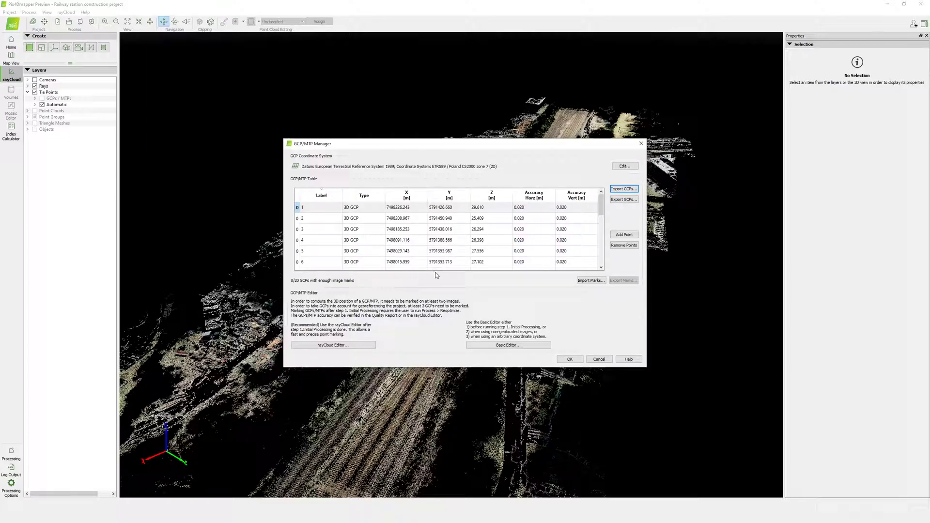
{"action": "left_click", "coordinate": [571, 360]}
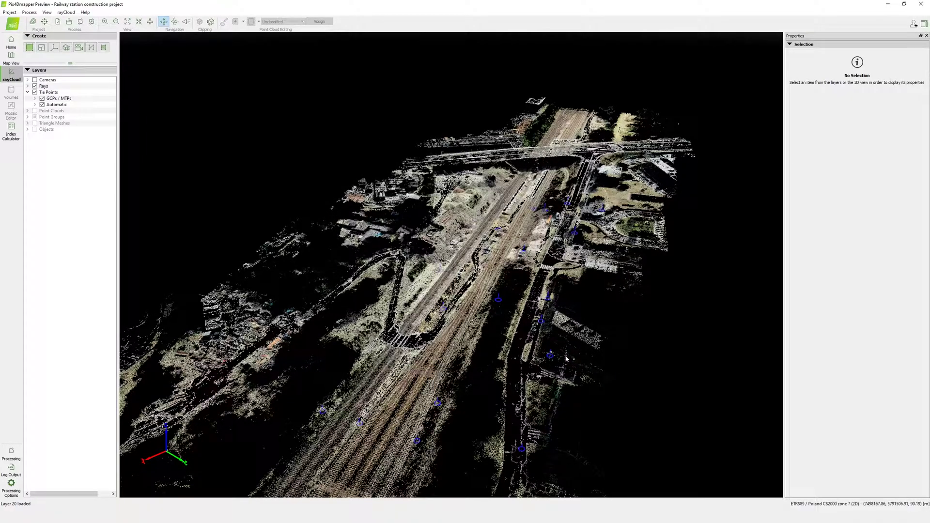
Lower the 3D view and select GCP 15 to show its properties and images
{"action": "left_click_drag", "start_coordinate": [526, 354], "coordinate": [458, 321]}
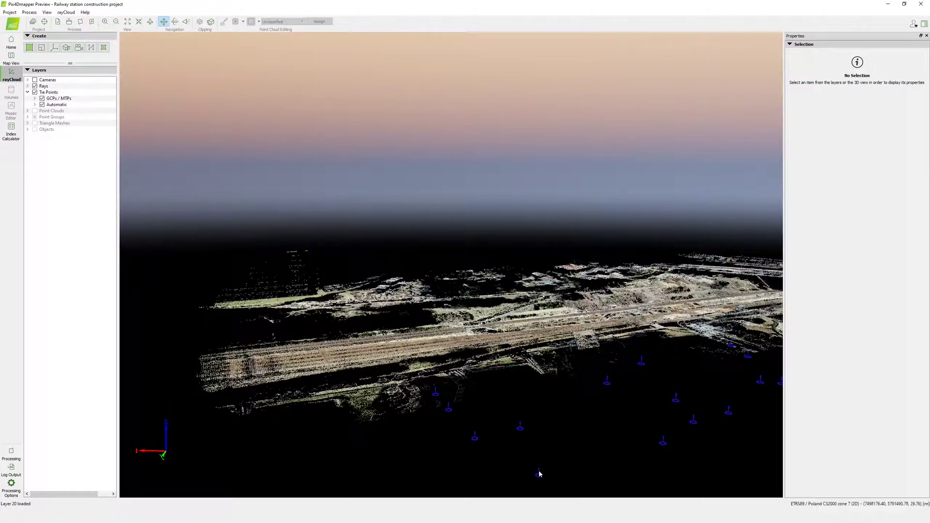
{"action": "left_click", "coordinate": [539, 474]}
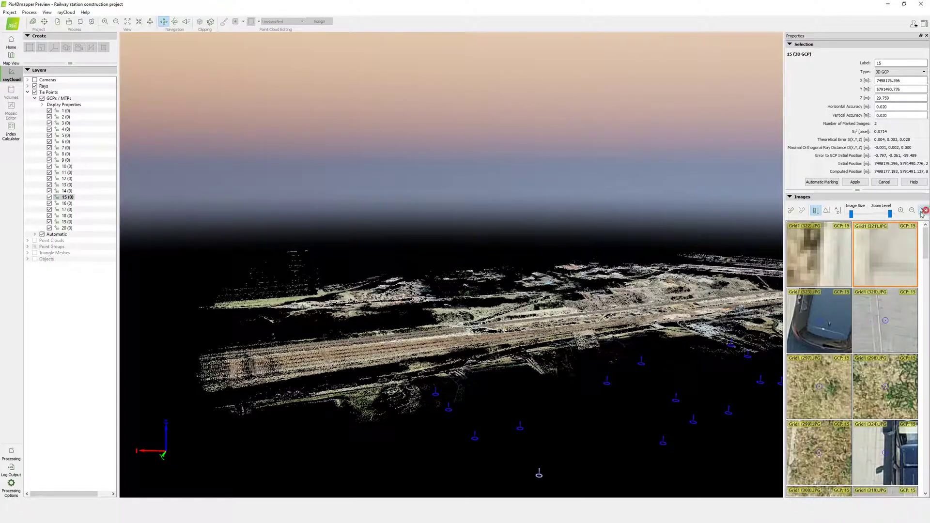
Widen the Images panel to five columns and zoom thumbnails onto the target
{"action": "left_click", "coordinate": [923, 210]}
{"action": "left_click_drag", "start_coordinate": [784, 241], "coordinate": [569, 240]}
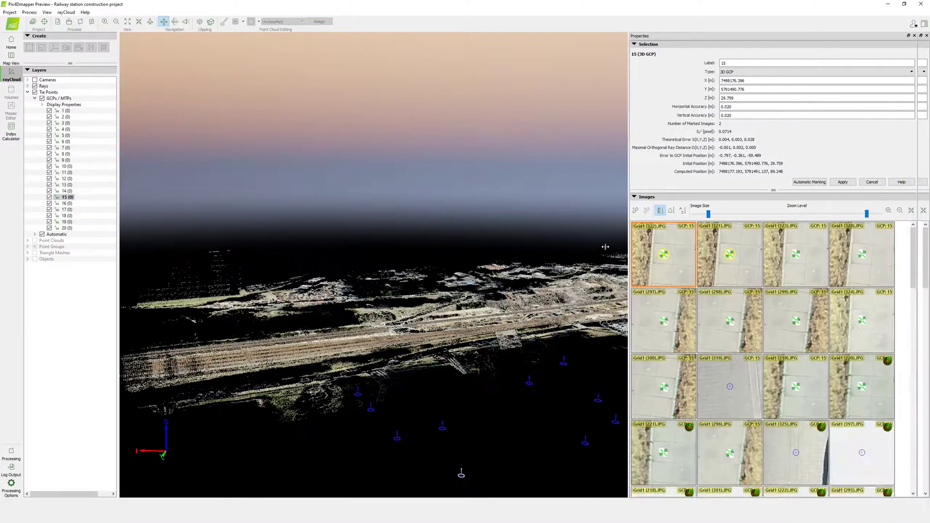
{"action": "left_click", "coordinate": [900, 211]}
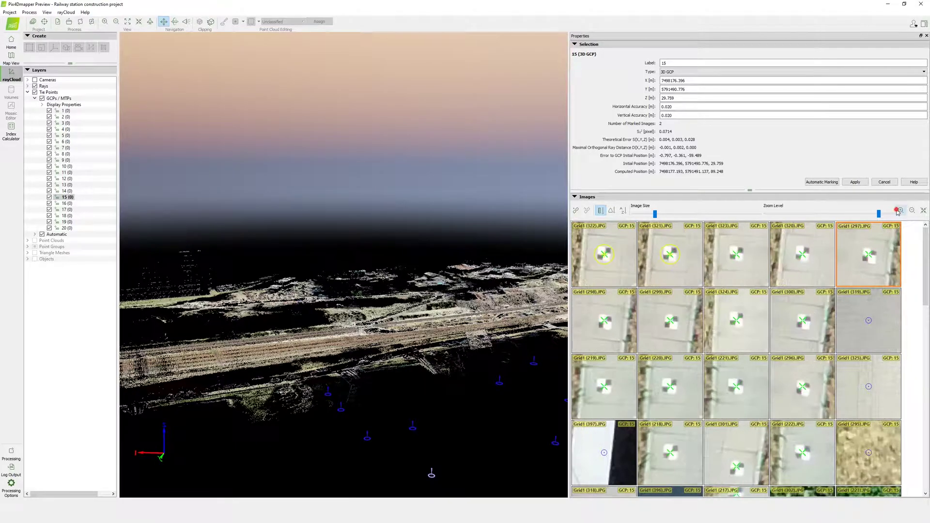
Mark GCP 15's centre in images 297, 320, 323, 298, 299, 324, 300, 221 and apply
{"action": "left_click", "coordinate": [873, 263]}
{"action": "left_click", "coordinate": [803, 253]}
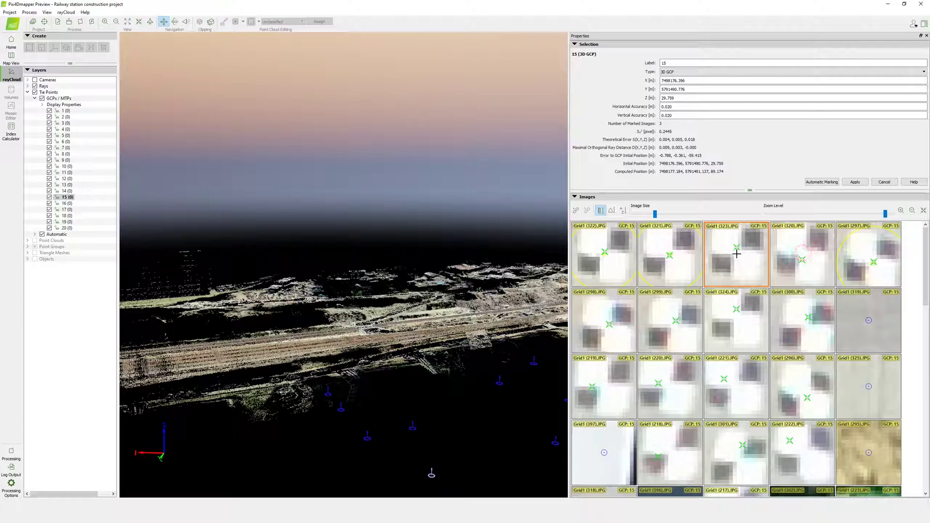
{"action": "left_click", "coordinate": [736, 249]}
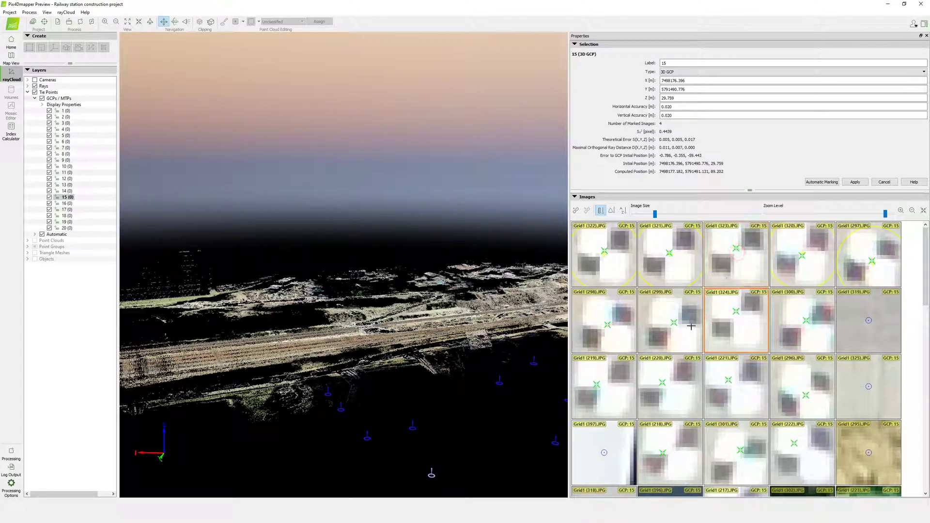
{"action": "left_click", "coordinate": [607, 325]}
{"action": "left_click", "coordinate": [674, 324]}
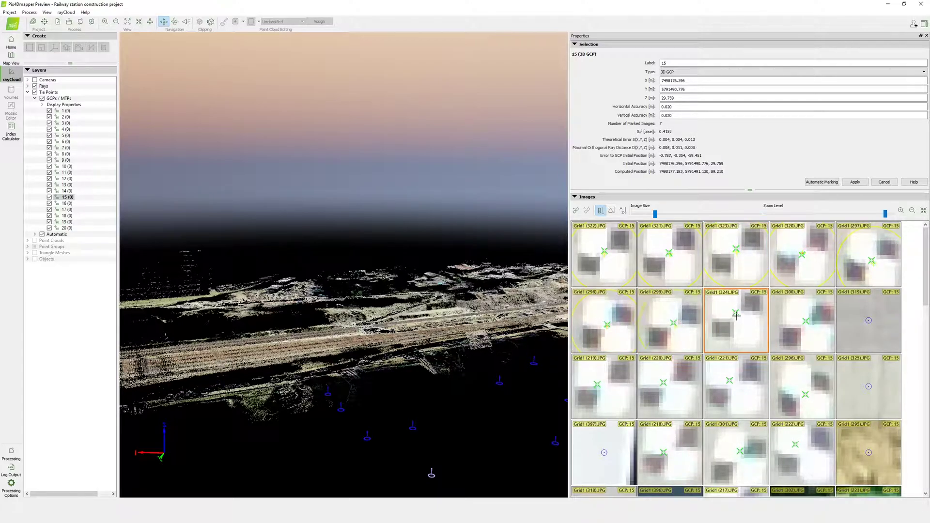
{"action": "left_click", "coordinate": [737, 315]}
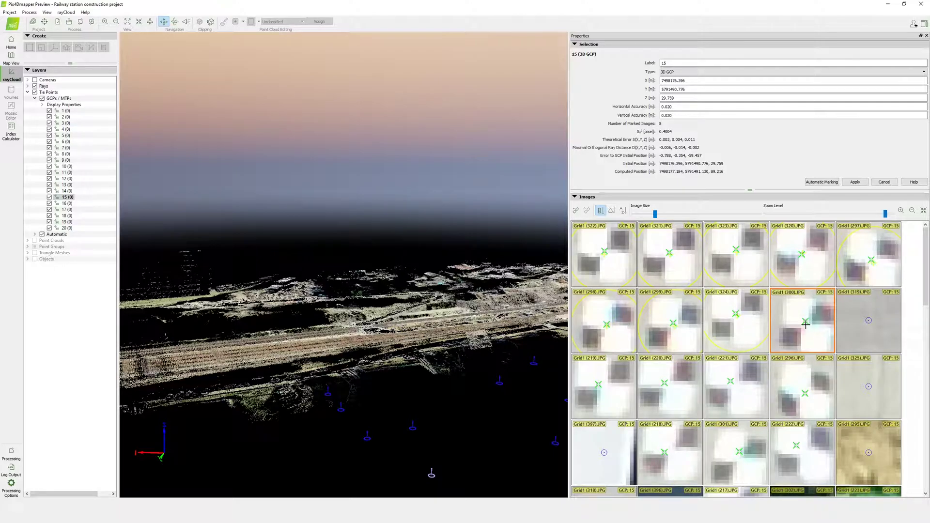
{"action": "left_click", "coordinate": [805, 322]}
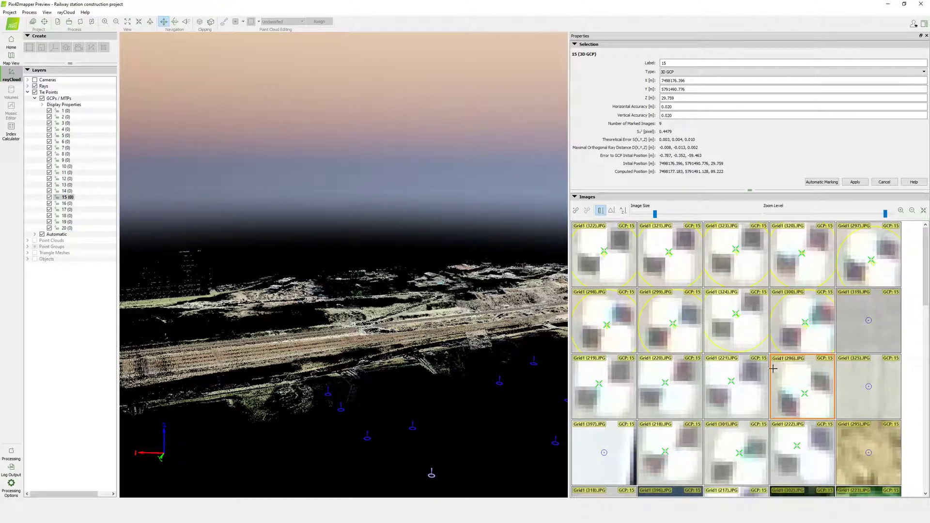
{"action": "left_click", "coordinate": [735, 386]}
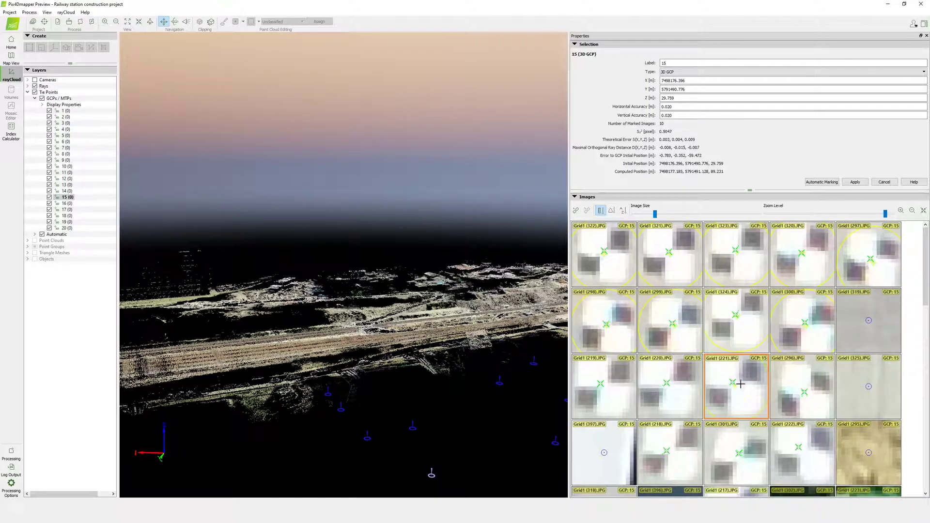
{"action": "left_click", "coordinate": [855, 184]}
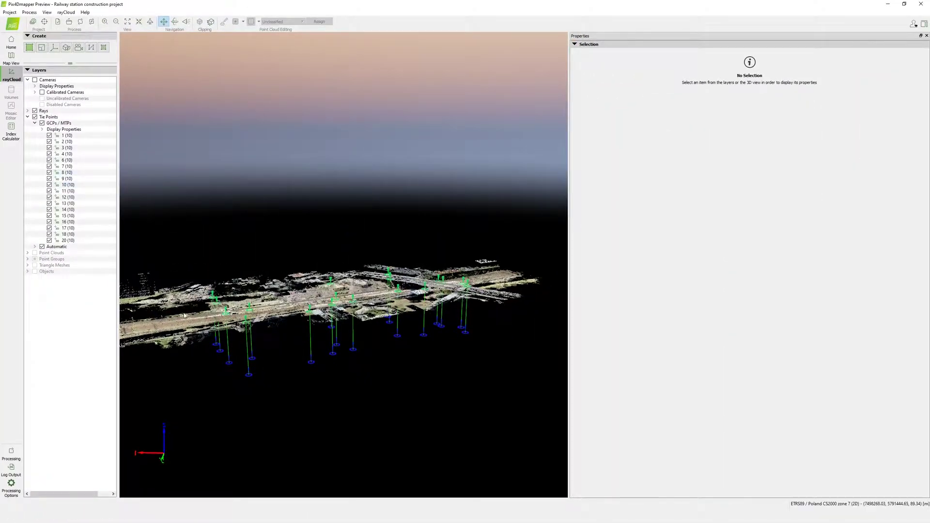
Change GCPs 1 and 2 to check points and apply
{"action": "left_click", "coordinate": [220, 350]}
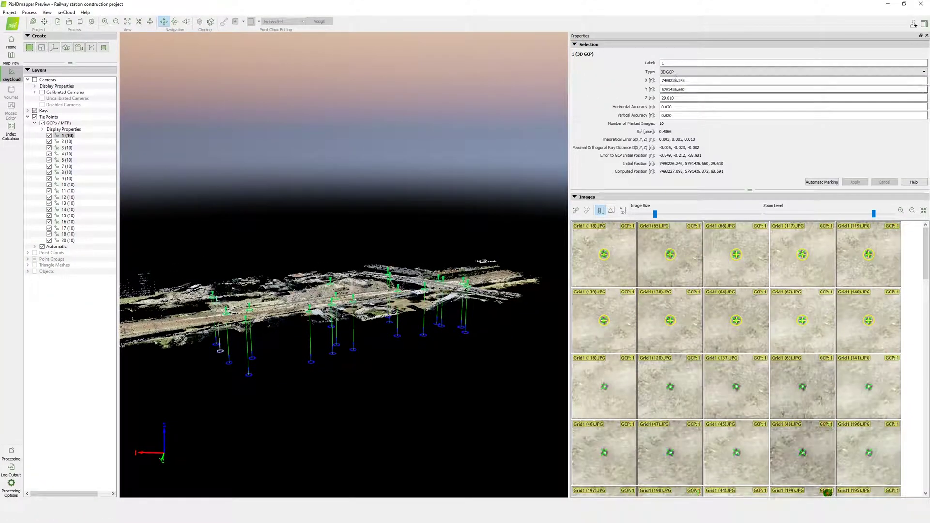
{"action": "left_click", "coordinate": [795, 71]}
{"action": "left_click", "coordinate": [794, 92]}
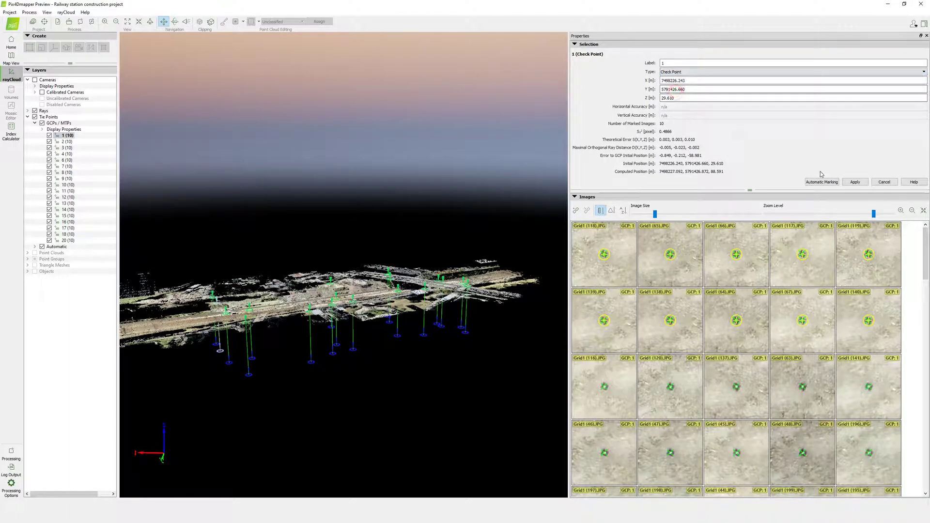
{"action": "left_click", "coordinate": [856, 182]}
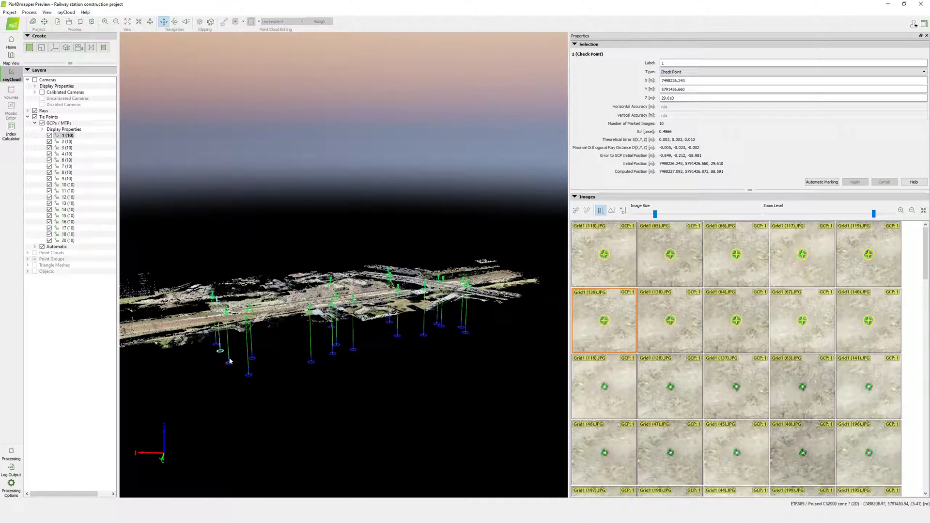
{"action": "left_click", "coordinate": [229, 361]}
{"action": "left_click", "coordinate": [693, 72]}
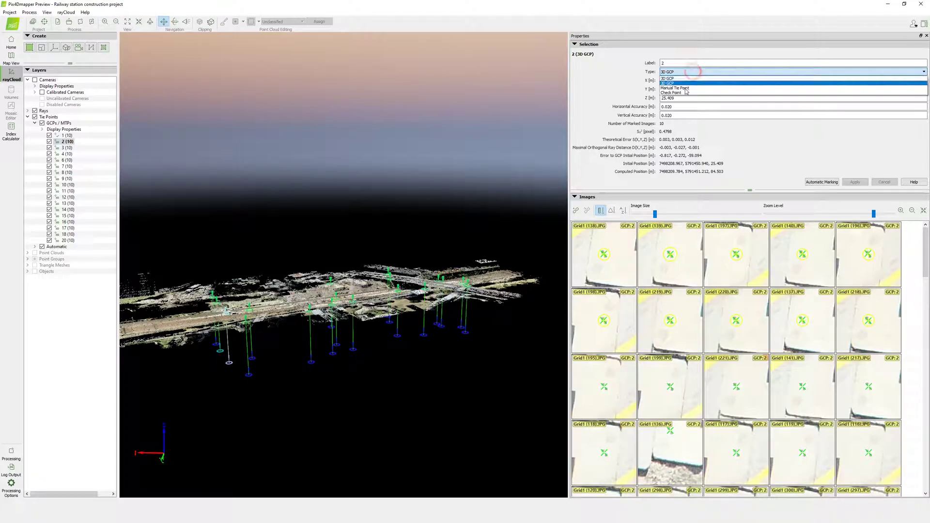
{"action": "left_click", "coordinate": [686, 92]}
{"action": "left_click", "coordinate": [855, 183]}
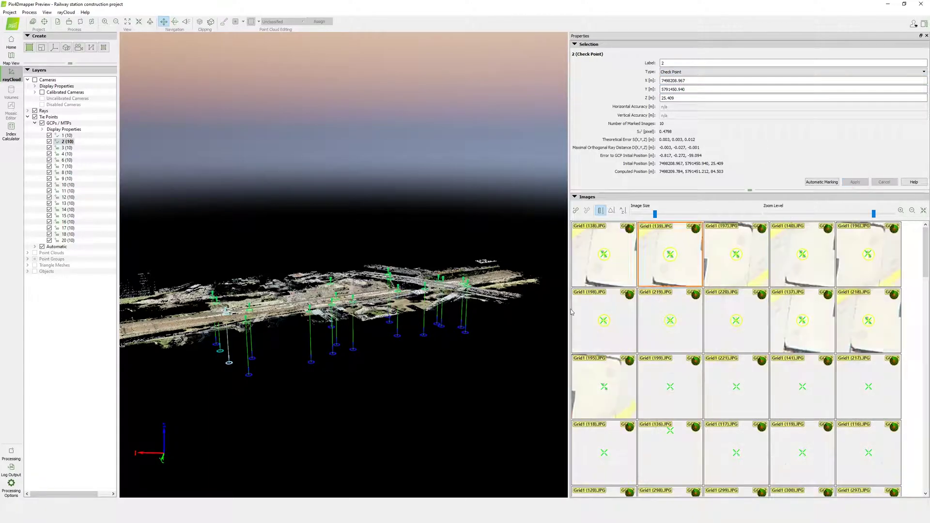
Change GCPs 13 and 17 to check points and apply
{"action": "left_click", "coordinate": [333, 349]}
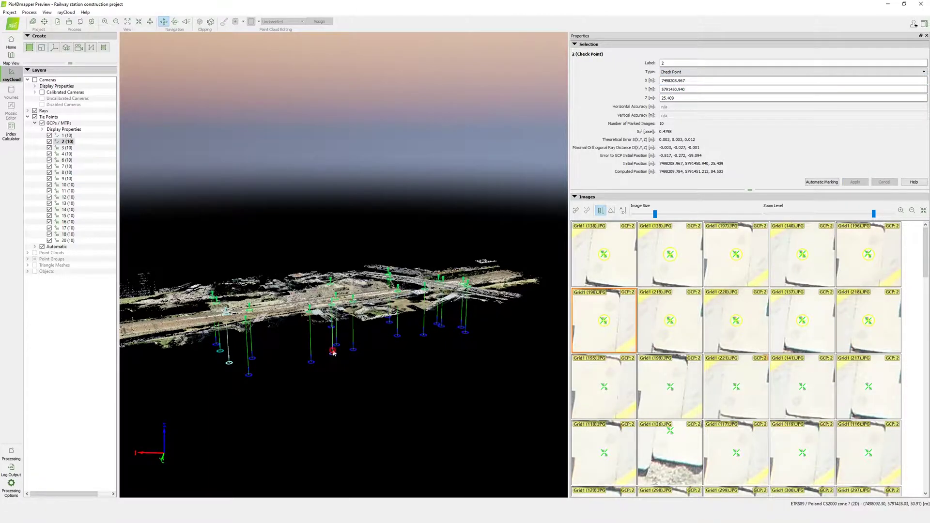
{"action": "left_click", "coordinate": [679, 72]}
{"action": "left_click", "coordinate": [680, 90]}
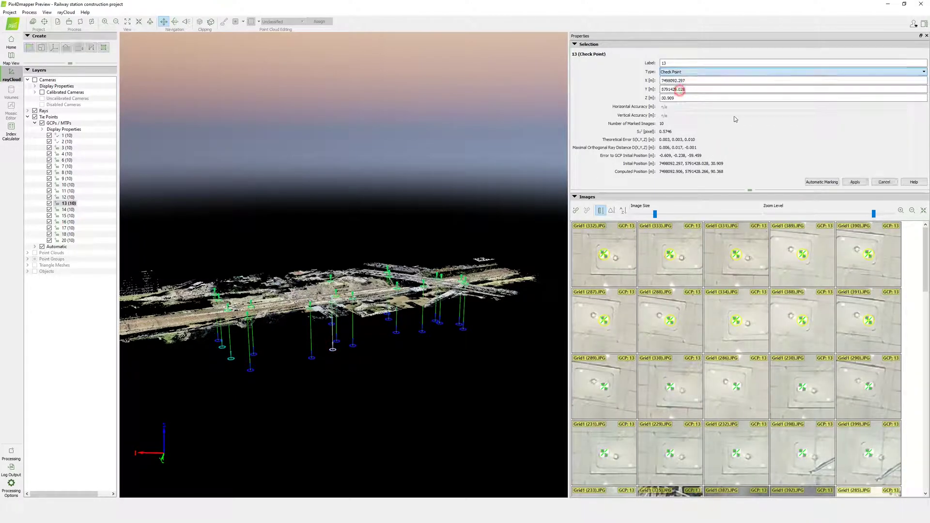
{"action": "left_click", "coordinate": [855, 181]}
{"action": "scroll", "coordinate": [407, 345], "scroll_direction": "up", "scroll_amount": 1}
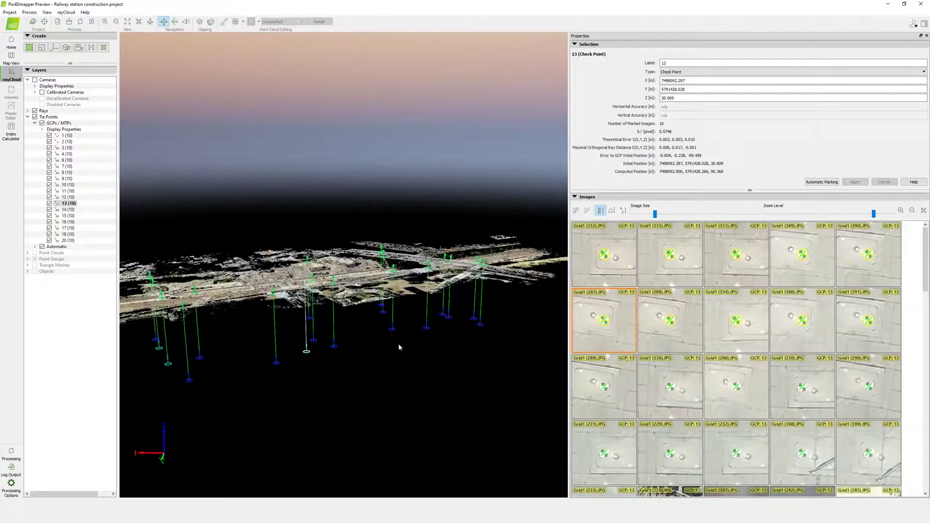
{"action": "scroll", "coordinate": [395, 342], "scroll_direction": "up", "scroll_amount": 1}
{"action": "left_click", "coordinate": [383, 317]}
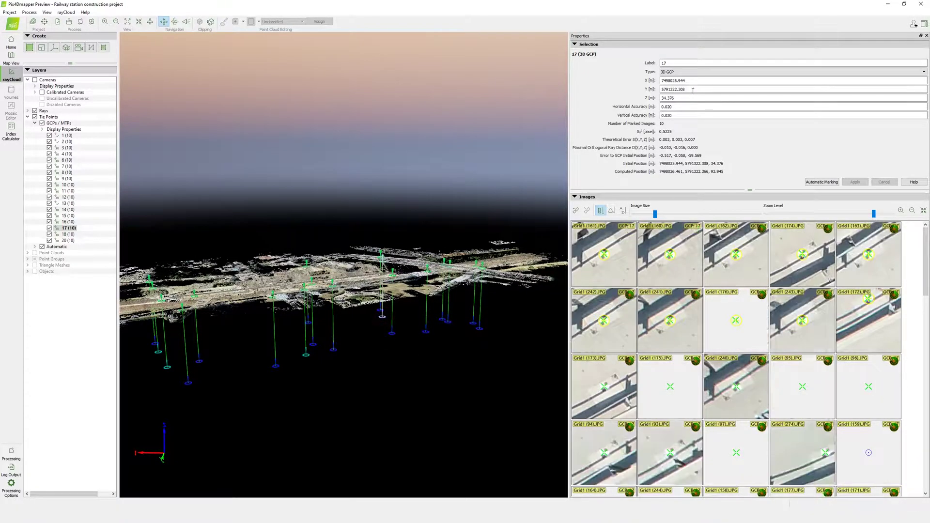
{"action": "left_click", "coordinate": [678, 72]}
{"action": "left_click", "coordinate": [689, 93]}
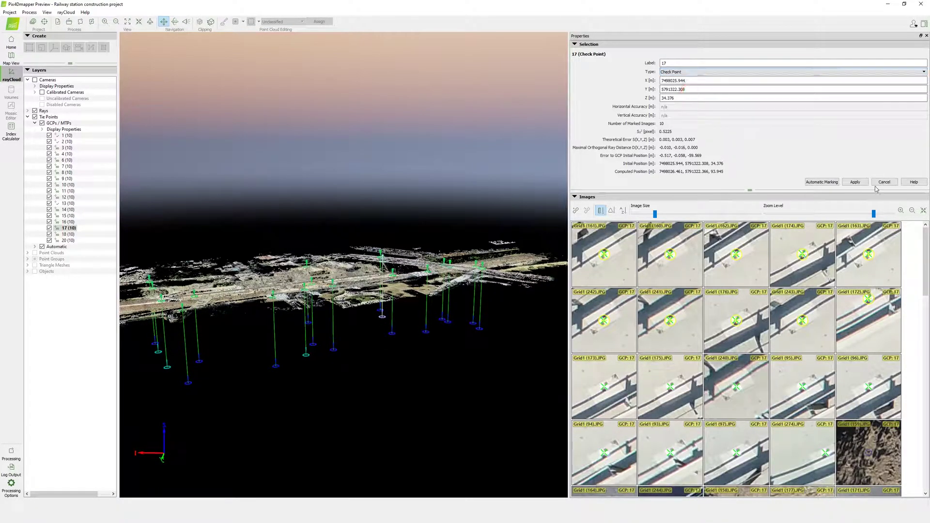
{"action": "left_click", "coordinate": [855, 181]}
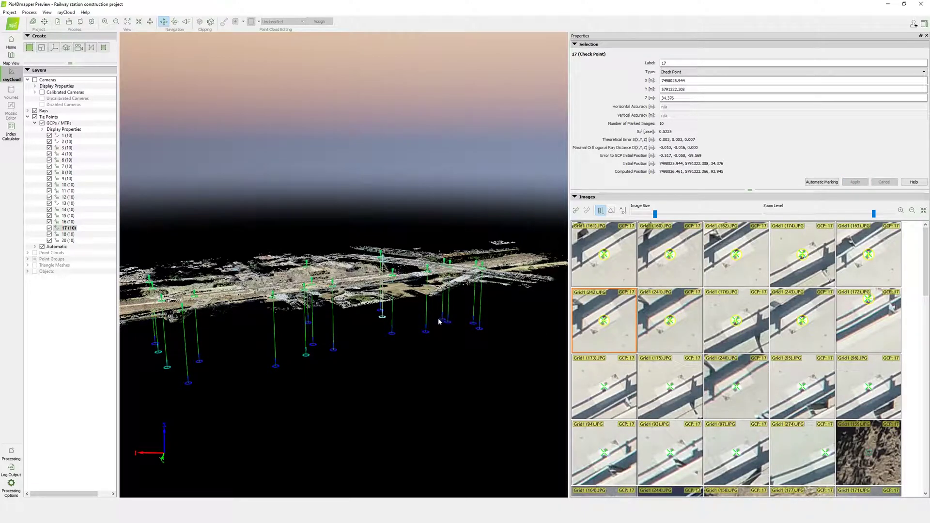
Change GCPs 7 and 8 to check points and apply
{"action": "left_click", "coordinate": [448, 320]}
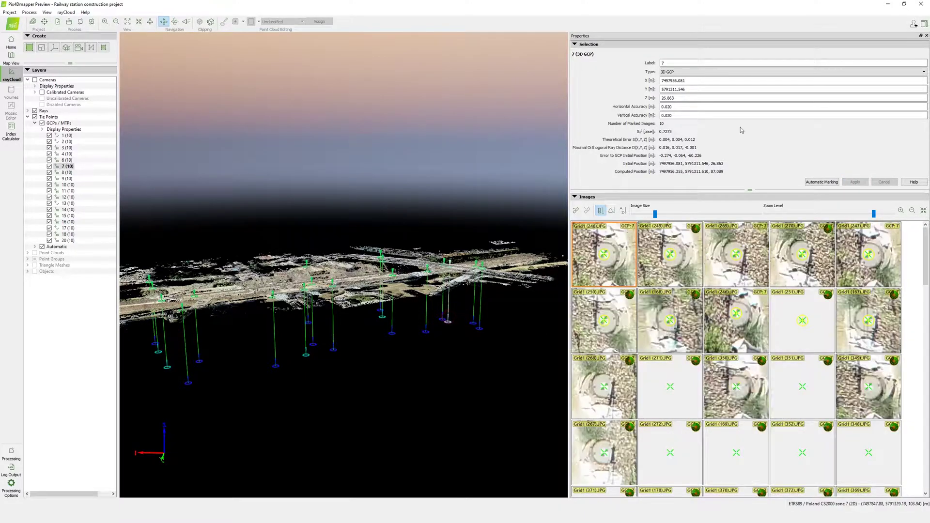
{"action": "left_click", "coordinate": [750, 71]}
{"action": "left_click", "coordinate": [671, 89]}
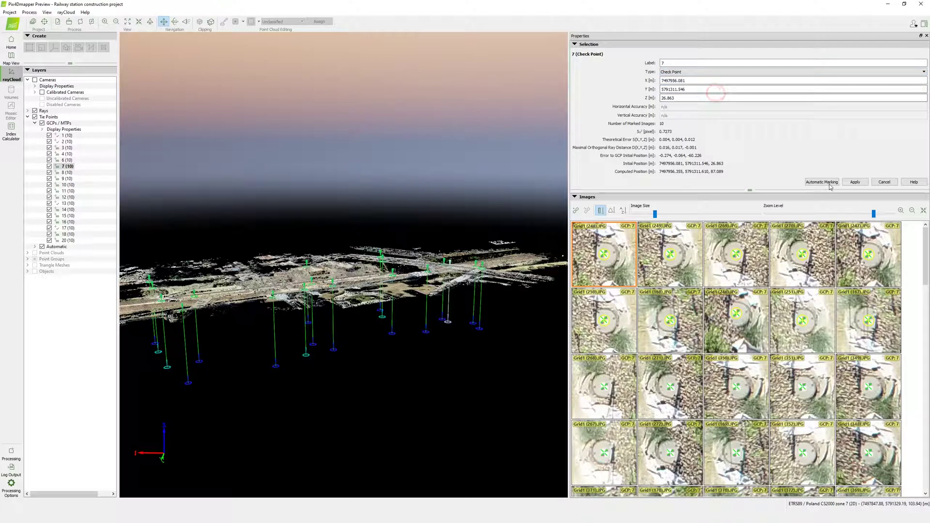
{"action": "left_click", "coordinate": [855, 181]}
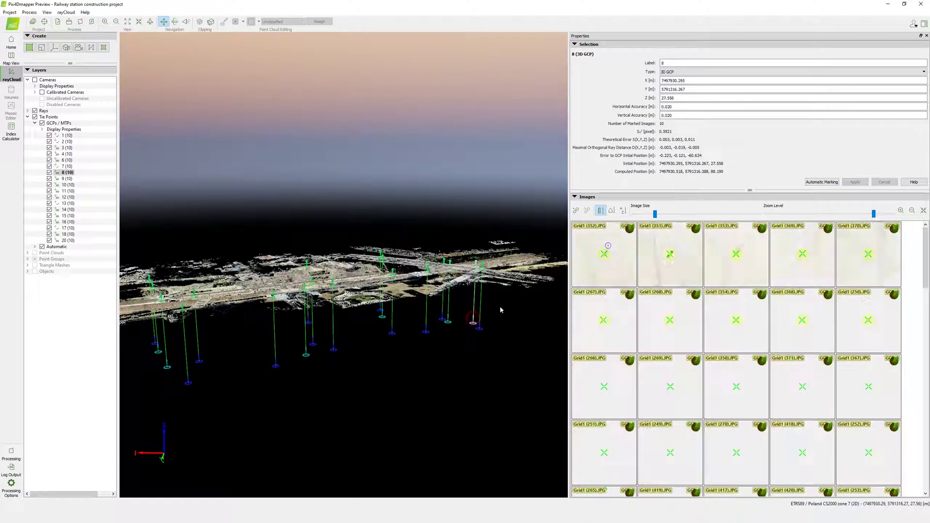
{"action": "left_click", "coordinate": [723, 72]}
{"action": "left_click", "coordinate": [723, 97]}
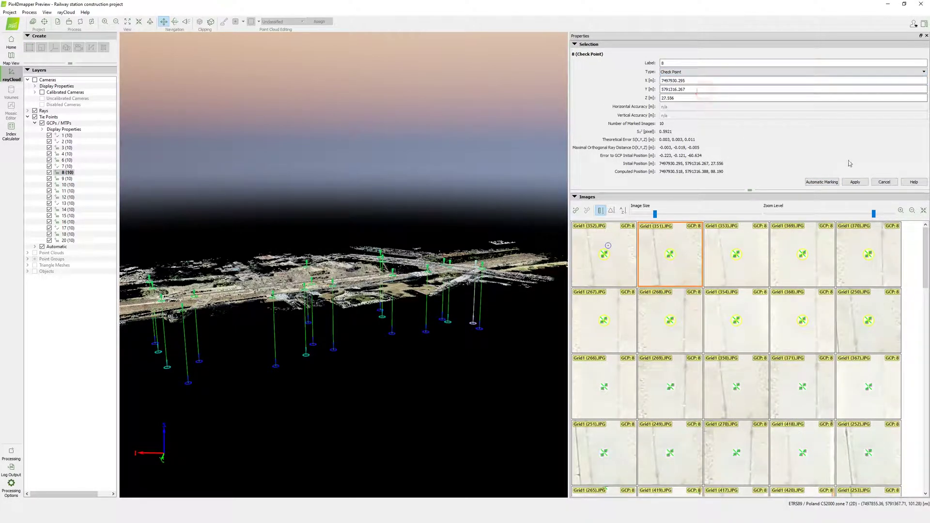
{"action": "left_click", "coordinate": [855, 182]}
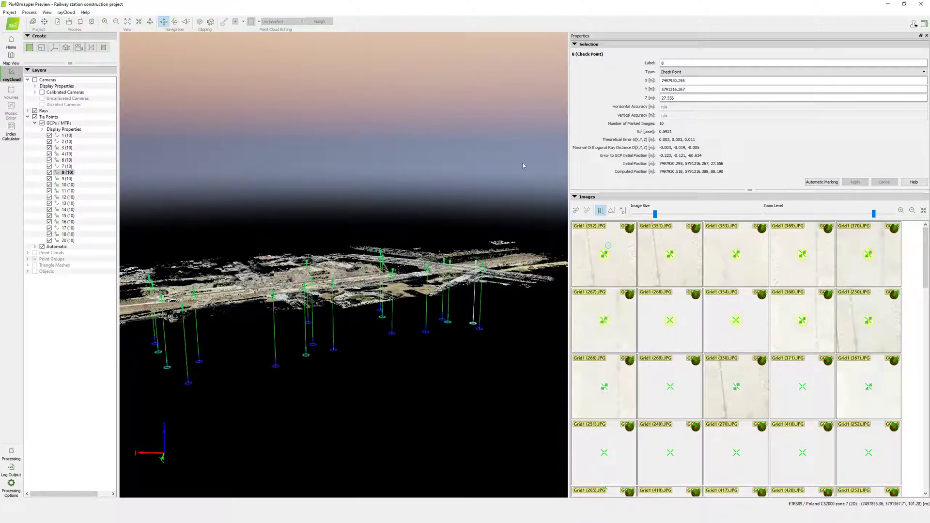
Run Reoptimize and accept overwriting the earlier initial-processing results
{"action": "left_click", "coordinate": [29, 12]}
{"action": "left_click", "coordinate": [48, 39]}
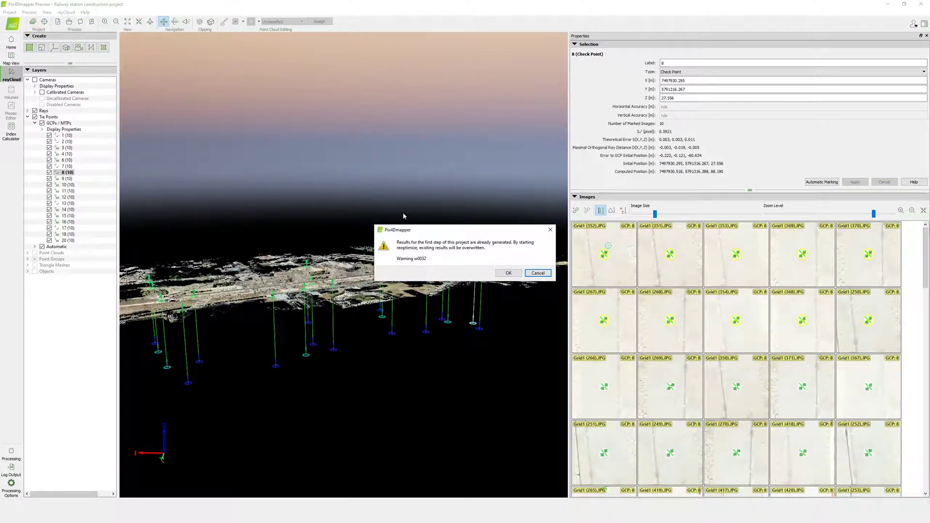
{"action": "left_click", "coordinate": [508, 273]}
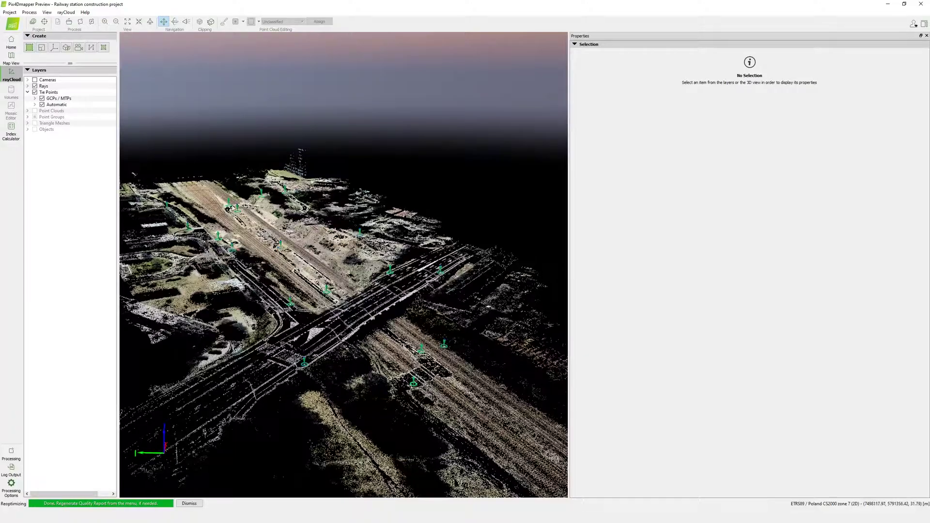
Regenerate the quality report and scroll down to its Geolocation Details
{"action": "left_click", "coordinate": [30, 13]}
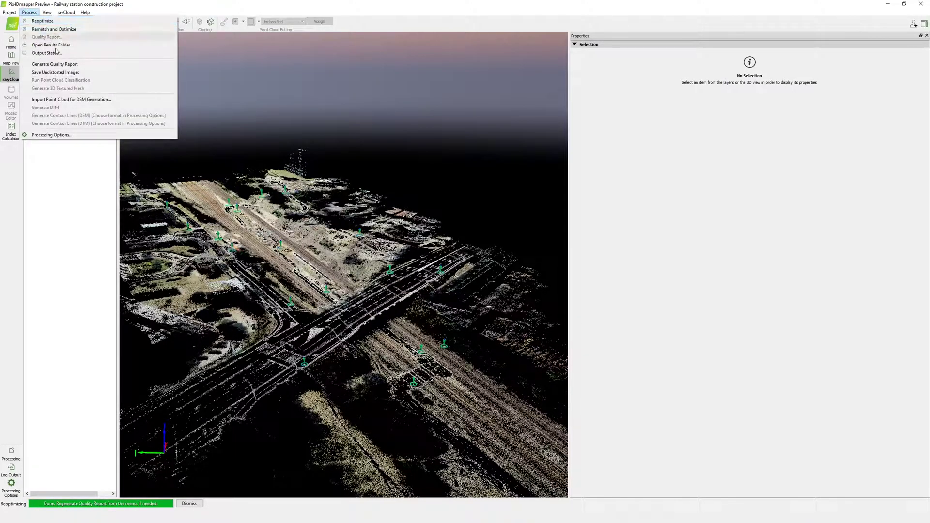
{"action": "left_click", "coordinate": [62, 62]}
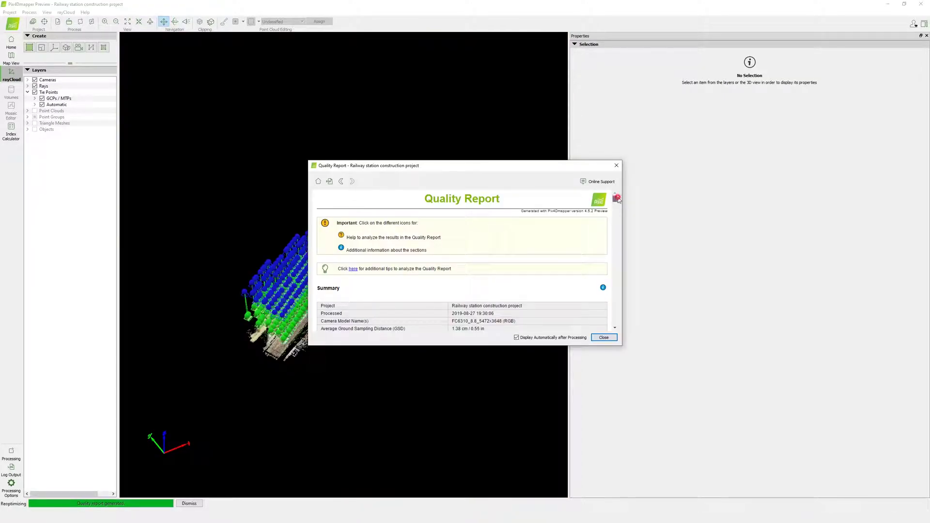
{"action": "scroll", "coordinate": [618, 202], "scroll_direction": "down", "scroll_amount": 3}
{"action": "scroll", "coordinate": [592, 214], "scroll_direction": "down", "scroll_amount": 2}
{"action": "scroll", "coordinate": [592, 232], "scroll_direction": "down", "scroll_amount": 6}
{"action": "scroll", "coordinate": [592, 269], "scroll_direction": "down", "scroll_amount": 4}
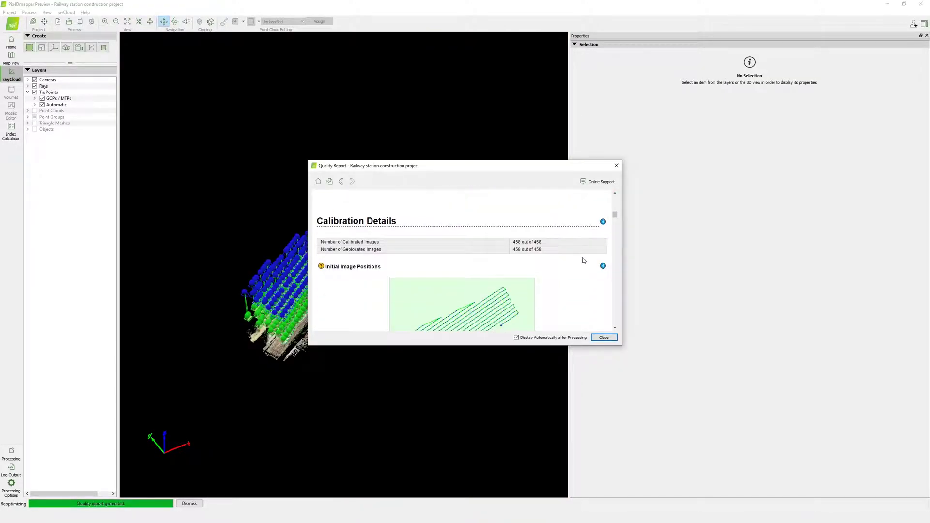
{"action": "scroll", "coordinate": [584, 263], "scroll_direction": "down", "scroll_amount": 5}
{"action": "scroll", "coordinate": [584, 262], "scroll_direction": "down", "scroll_amount": 3}
{"action": "scroll", "coordinate": [585, 263], "scroll_direction": "down", "scroll_amount": 3}
{"action": "scroll", "coordinate": [584, 262], "scroll_direction": "down", "scroll_amount": 3}
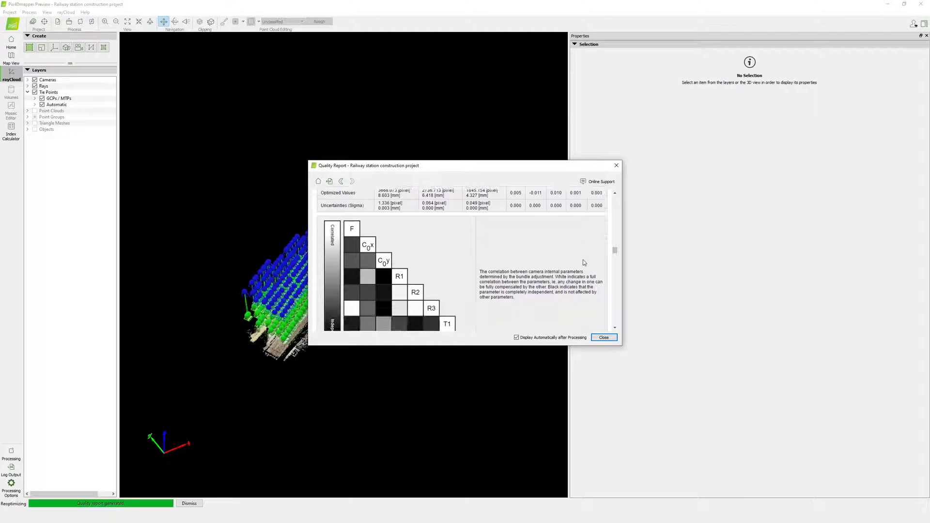
{"action": "scroll", "coordinate": [584, 262], "scroll_direction": "down", "scroll_amount": 3}
{"action": "scroll", "coordinate": [584, 263], "scroll_direction": "down", "scroll_amount": 3}
{"action": "scroll", "coordinate": [584, 263], "scroll_direction": "down", "scroll_amount": 3}
{"action": "scroll", "coordinate": [585, 262], "scroll_direction": "down", "scroll_amount": 3}
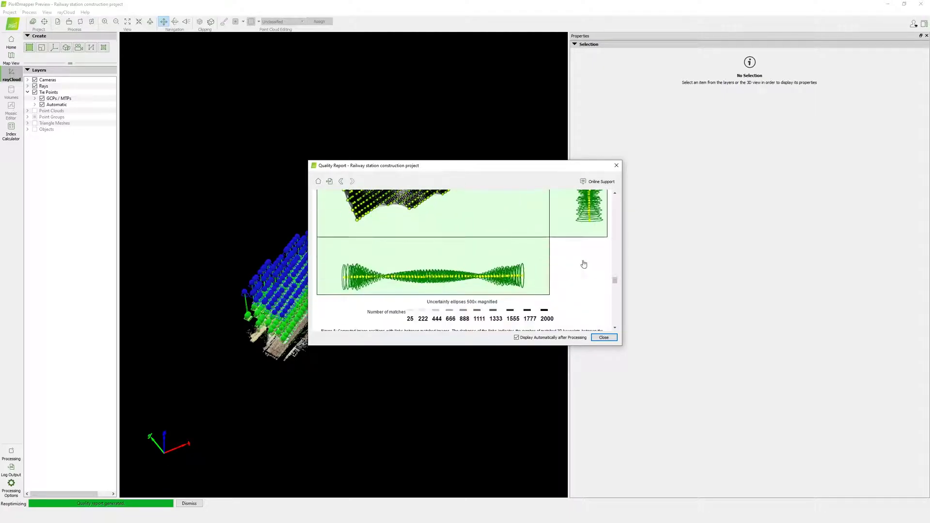
{"action": "scroll", "coordinate": [584, 262], "scroll_direction": "down", "scroll_amount": 3}
{"action": "scroll", "coordinate": [584, 263], "scroll_direction": "down", "scroll_amount": 3}
{"action": "scroll", "coordinate": [584, 263], "scroll_direction": "down", "scroll_amount": 2}
Review the GCP and check point error tables, select the check point table, and close
{"action": "scroll", "coordinate": [584, 263], "scroll_direction": "up", "scroll_amount": 3}
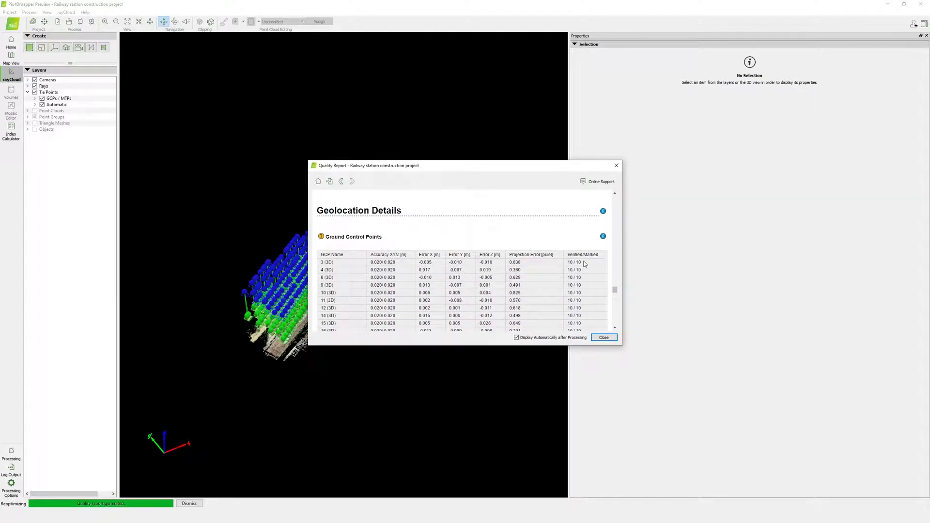
{"action": "scroll", "coordinate": [585, 263], "scroll_direction": "down", "scroll_amount": 2}
{"action": "scroll", "coordinate": [584, 264], "scroll_direction": "down", "scroll_amount": 1}
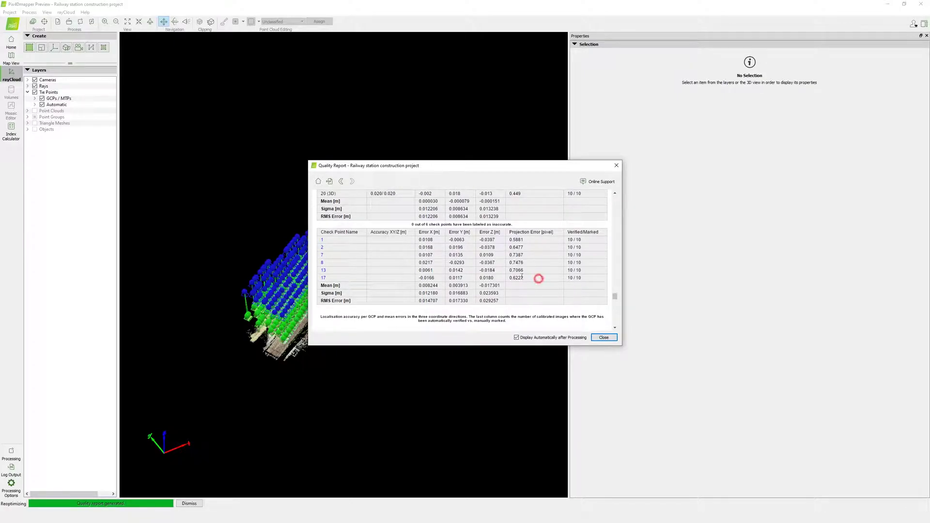
{"action": "left_click_drag", "start_coordinate": [522, 277], "coordinate": [318, 234]}
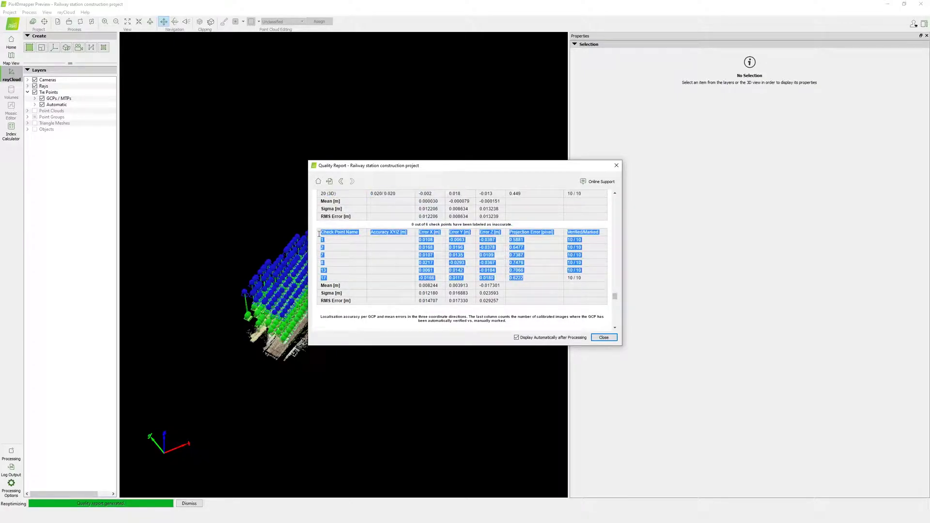
{"action": "left_click", "coordinate": [603, 337]}
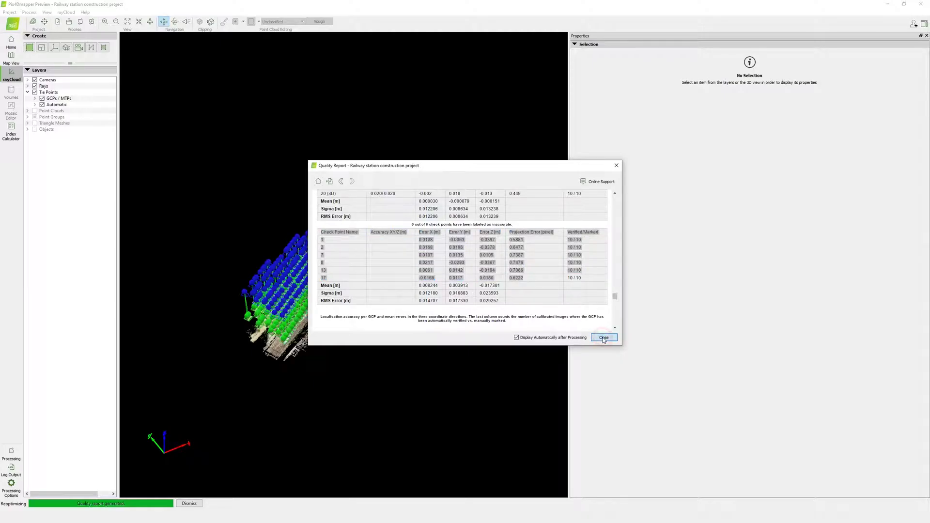
On the satellite Map View, outline the railway corridor with a six-vertex processing area
{"action": "left_click", "coordinate": [11, 58]}
{"action": "left_click", "coordinate": [66, 12]}
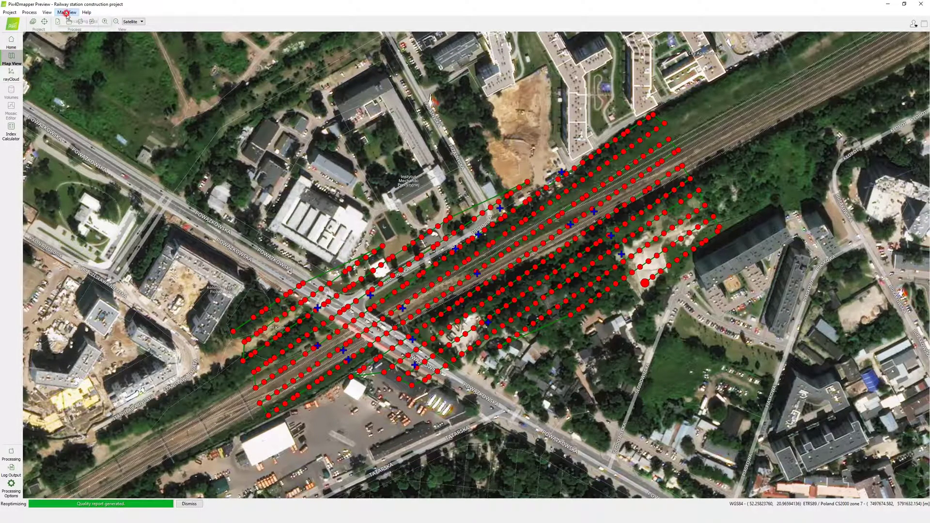
{"action": "left_click", "coordinate": [127, 22]}
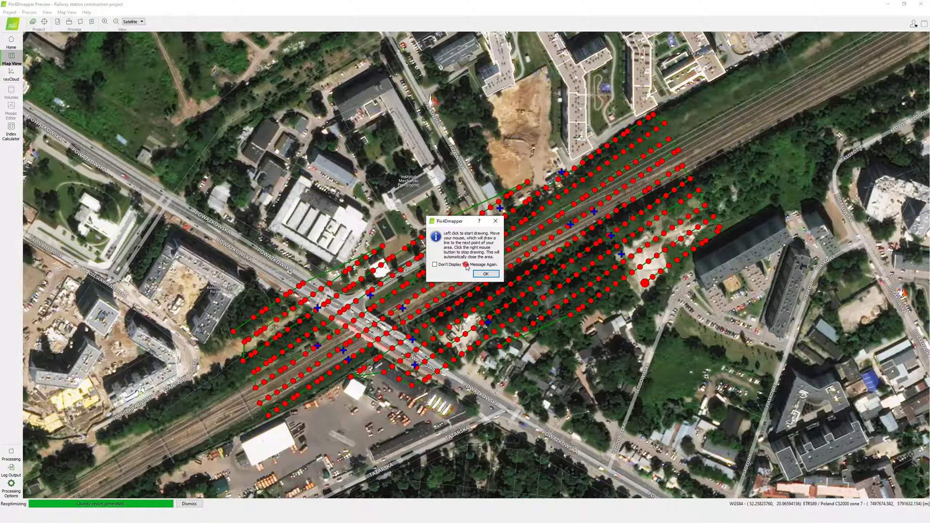
{"action": "left_click", "coordinate": [484, 274]}
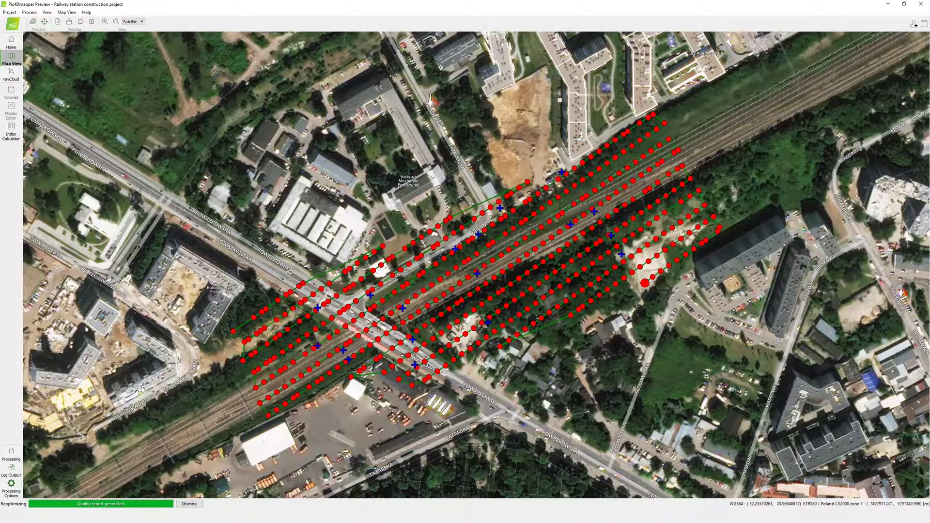
{"action": "left_click", "coordinate": [372, 280]}
{"action": "left_click", "coordinate": [472, 231]}
{"action": "left_click", "coordinate": [492, 209]}
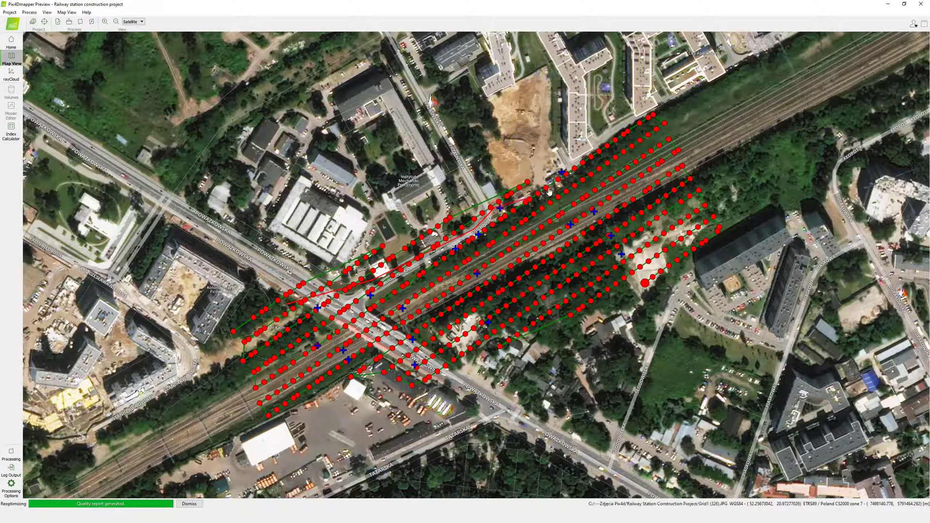
{"action": "left_click", "coordinate": [578, 168]}
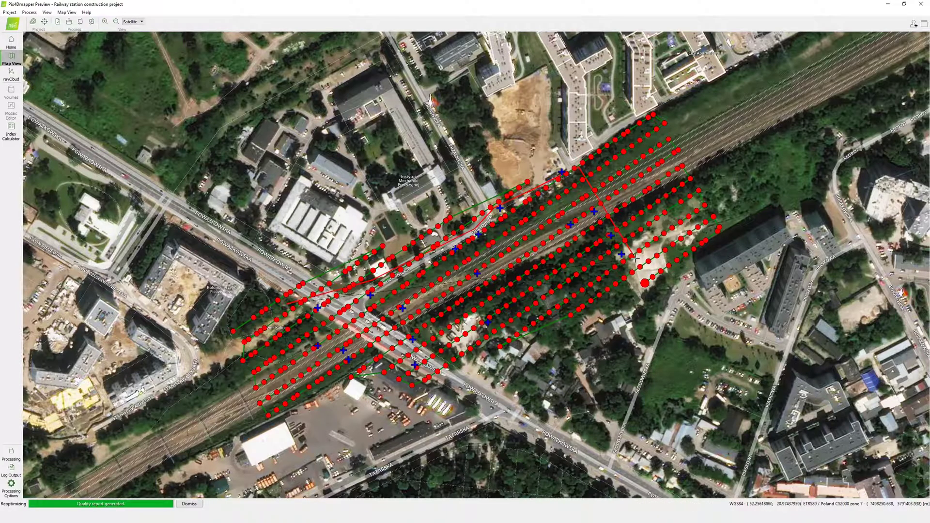
{"action": "left_click", "coordinate": [415, 370]}
{"action": "left_click", "coordinate": [347, 368]}
In Processing Options, enable the point cloud/mesh and DSM/orthomosaic steps and add LAZ export
{"action": "left_click", "coordinate": [18, 80]}
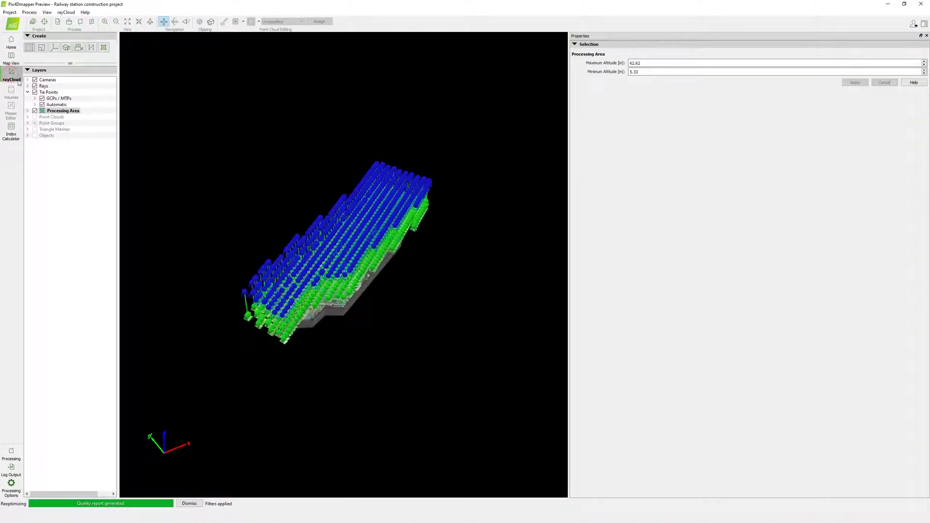
{"action": "left_click", "coordinate": [11, 486]}
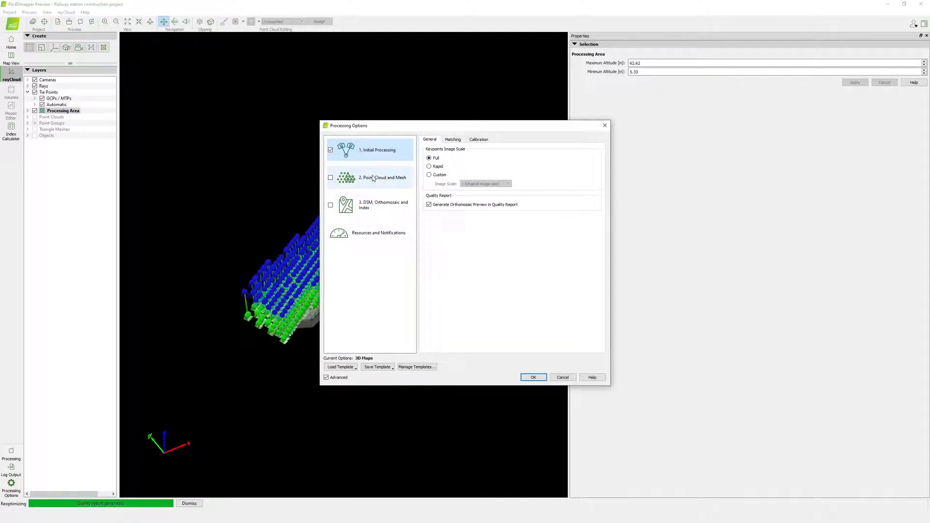
{"action": "left_click", "coordinate": [330, 177]}
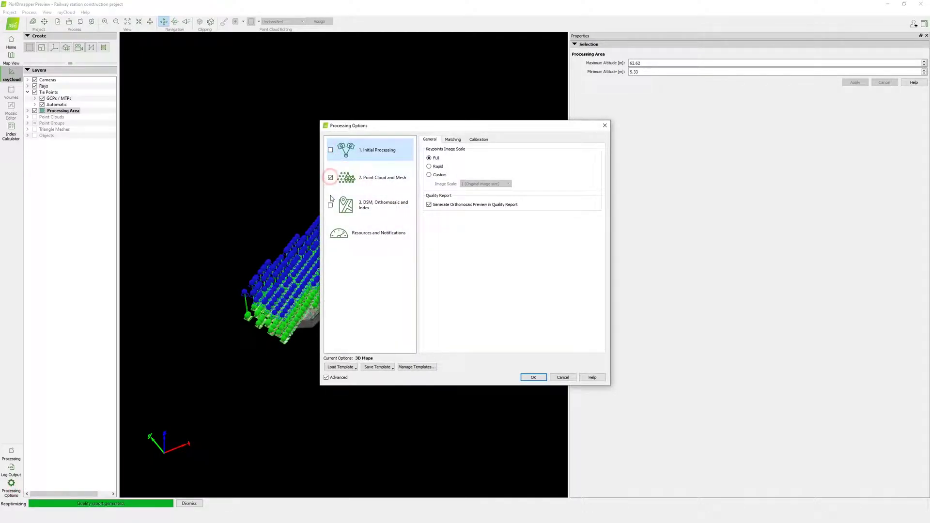
{"action": "left_click", "coordinate": [330, 205]}
{"action": "left_click", "coordinate": [364, 181]}
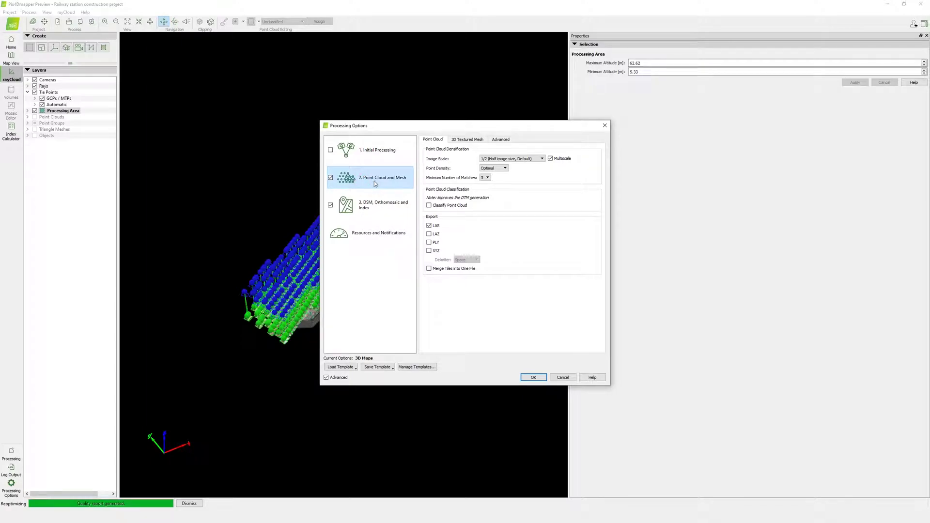
{"action": "left_click", "coordinate": [439, 236]}
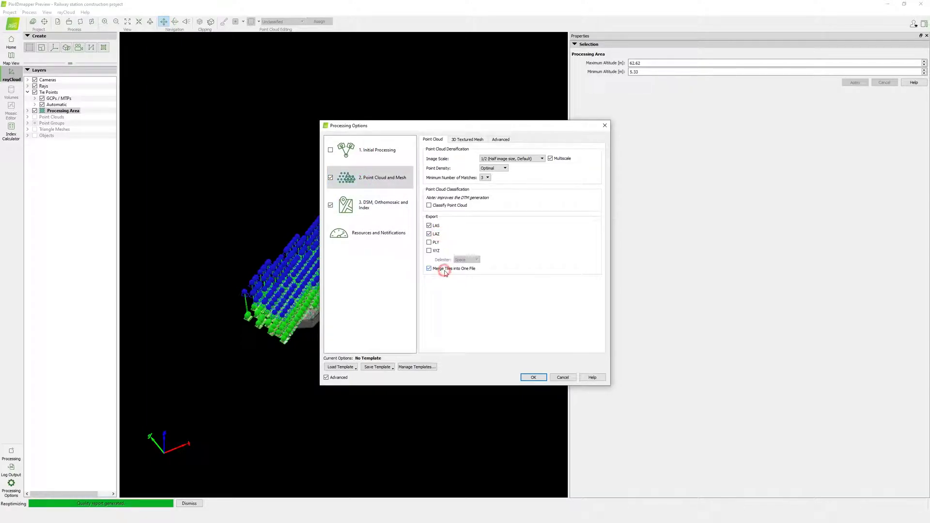
Review the mesh, densification and additional DSM output settings, then confirm the options
{"action": "left_click", "coordinate": [463, 140]}
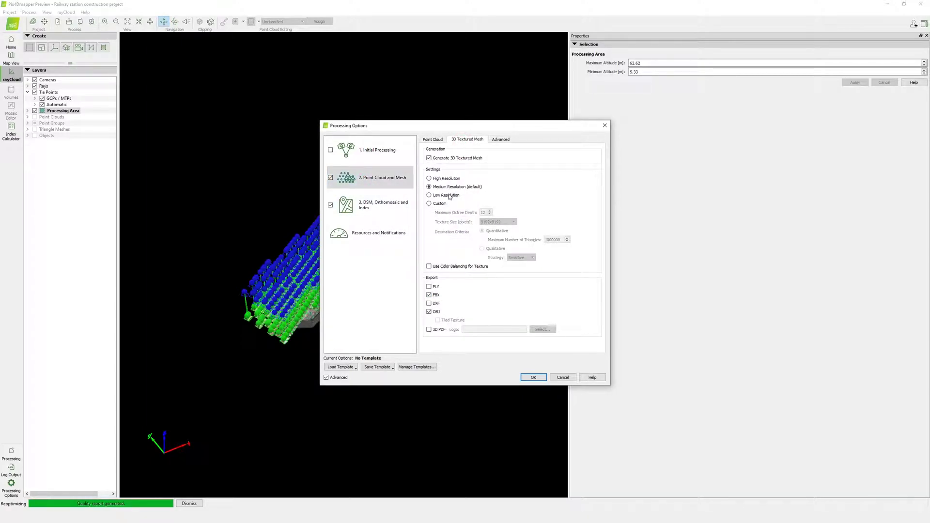
{"action": "left_click", "coordinate": [504, 141]}
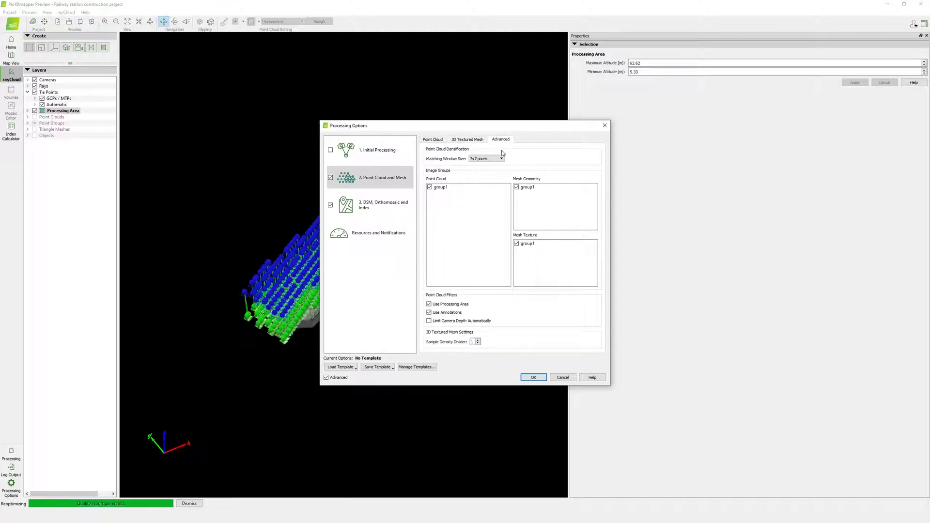
{"action": "left_click", "coordinate": [374, 207]}
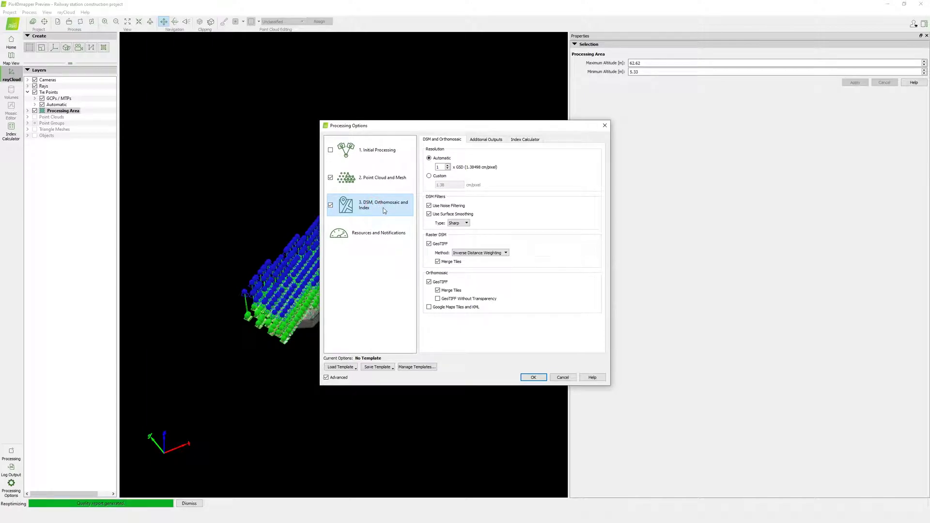
{"action": "left_click", "coordinate": [500, 141]}
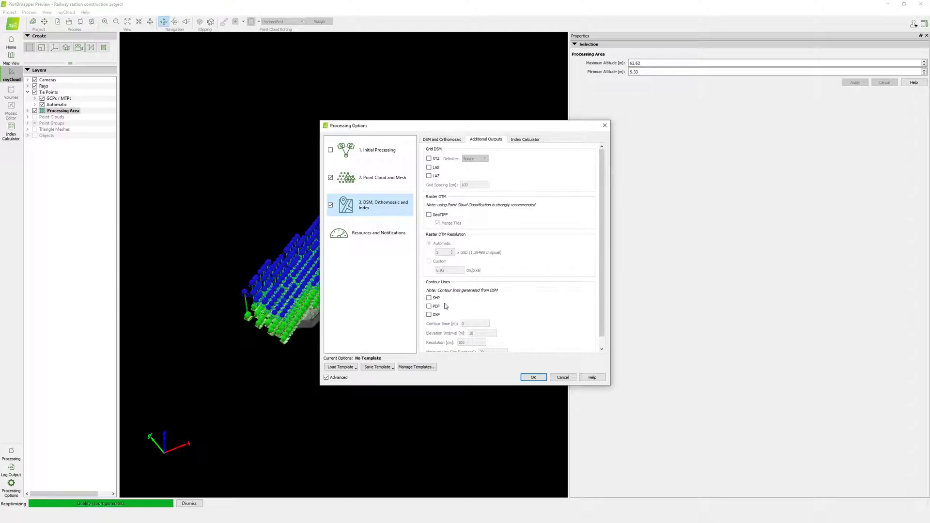
{"action": "left_click", "coordinate": [535, 377]}
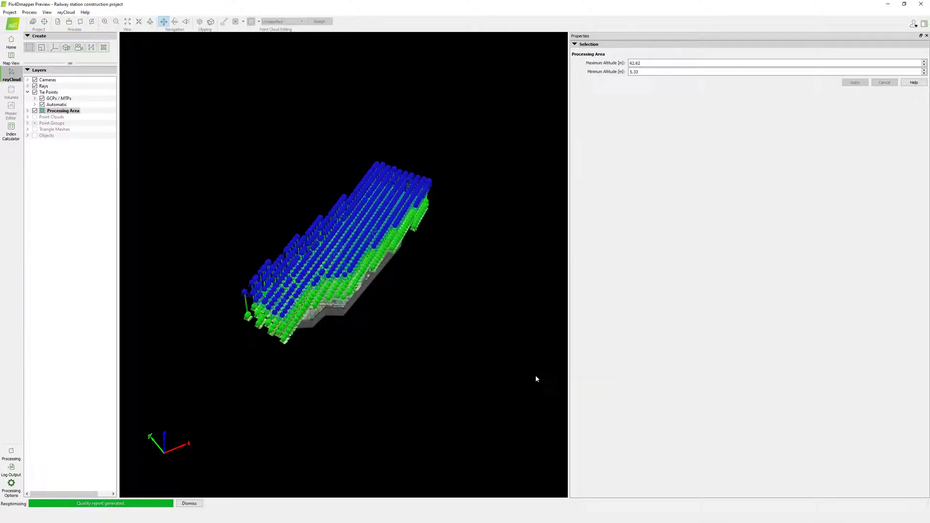
Run steps 2 and 3 to 100% and close the resulting quality report
{"action": "left_click", "coordinate": [11, 454]}
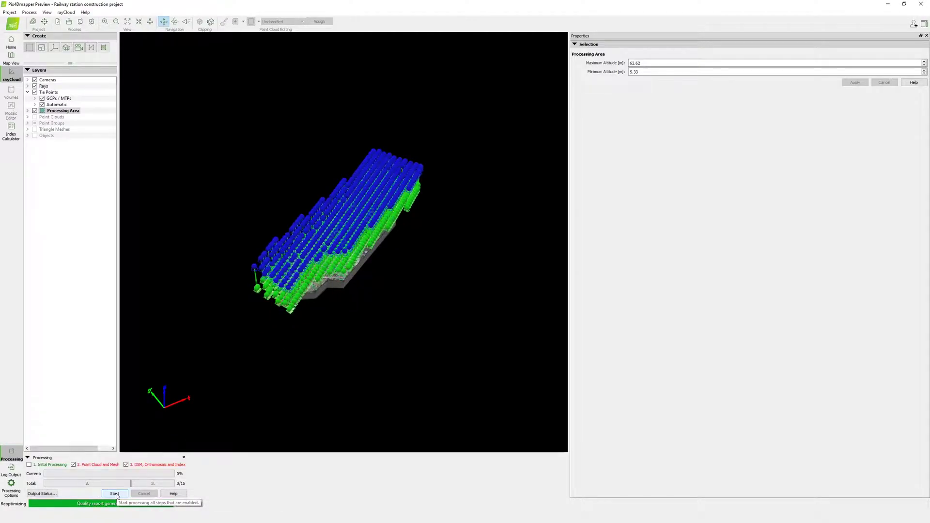
{"action": "left_click", "coordinate": [115, 494]}
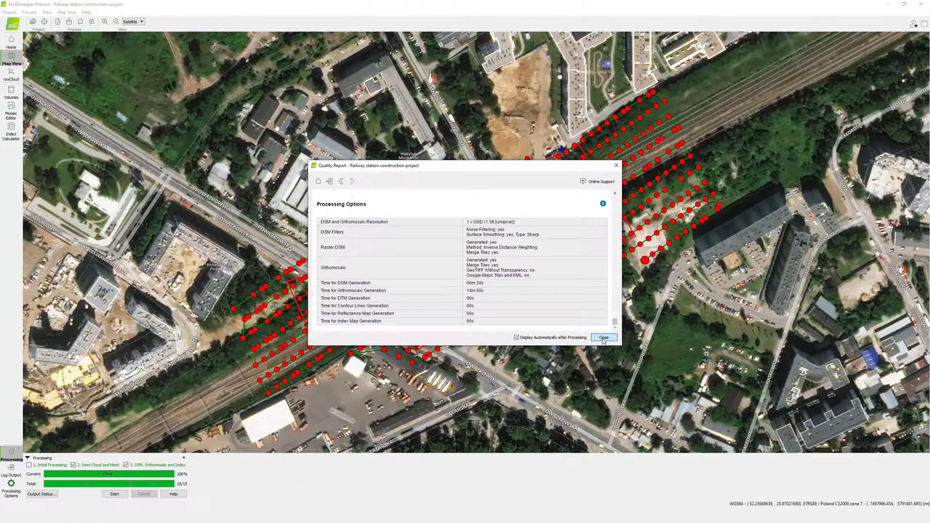
{"action": "left_click", "coordinate": [603, 338]}
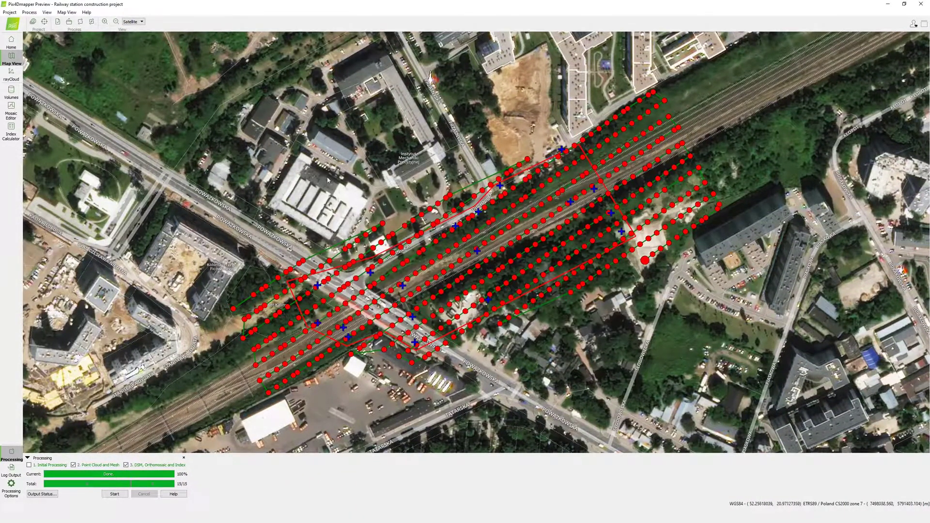
Show the densified point cloud without cameras, rays and tie points, with tracks running horizontally
{"action": "left_click", "coordinate": [11, 74]}
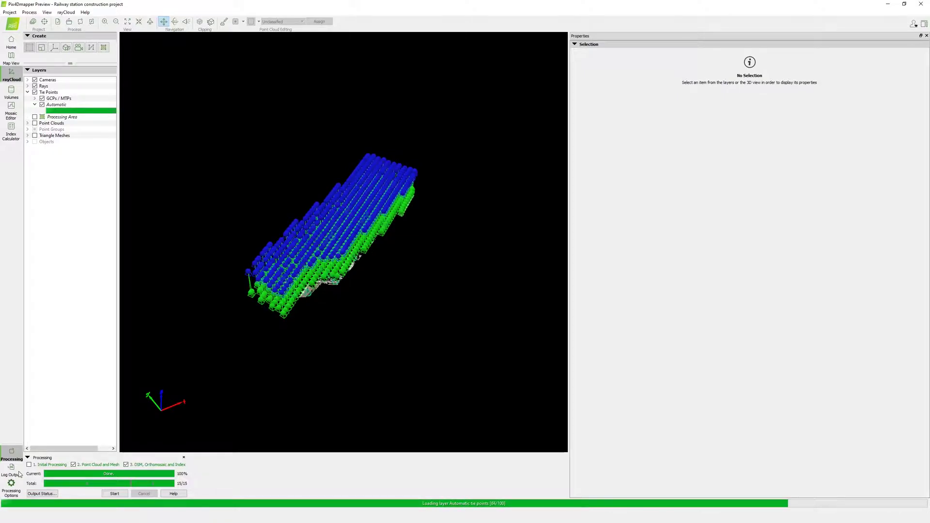
{"action": "left_click", "coordinate": [11, 452]}
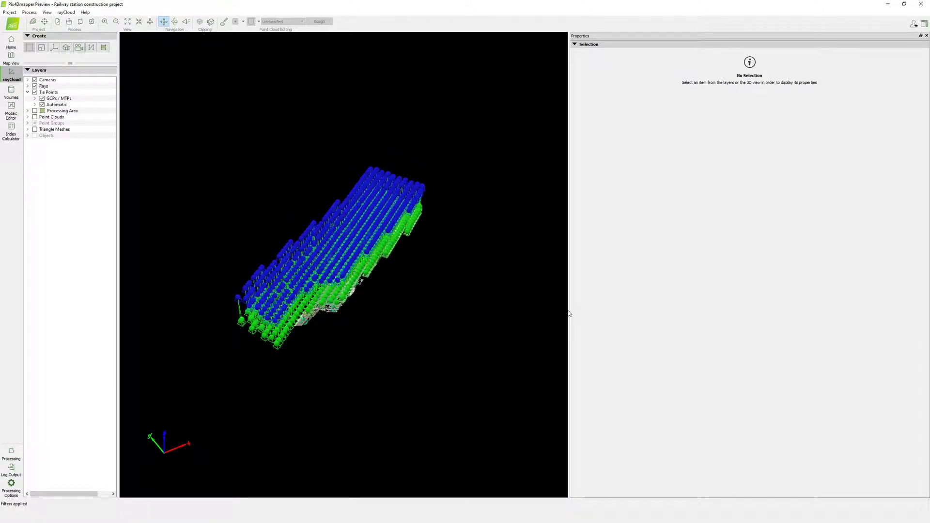
{"action": "left_click", "coordinate": [35, 117]}
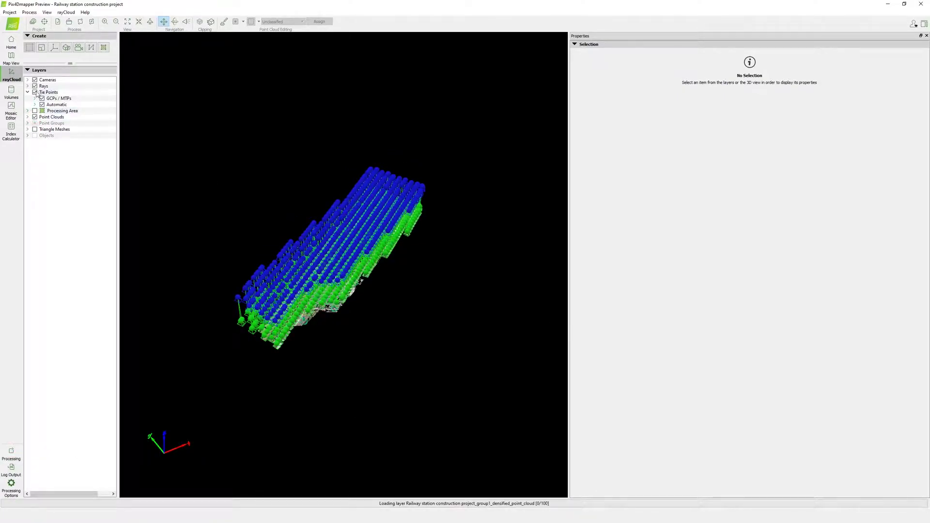
{"action": "left_click", "coordinate": [35, 92]}
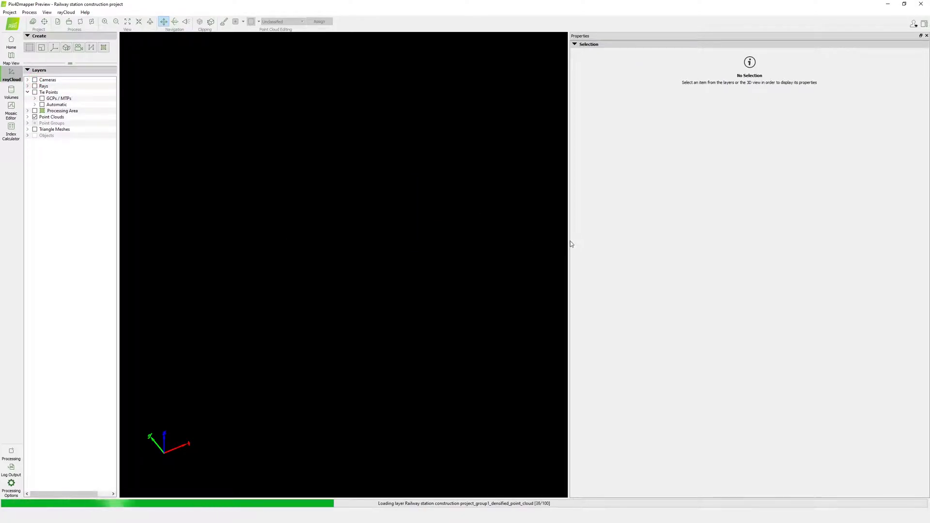
{"action": "left_click_drag", "start_coordinate": [570, 244], "coordinate": [781, 242]}
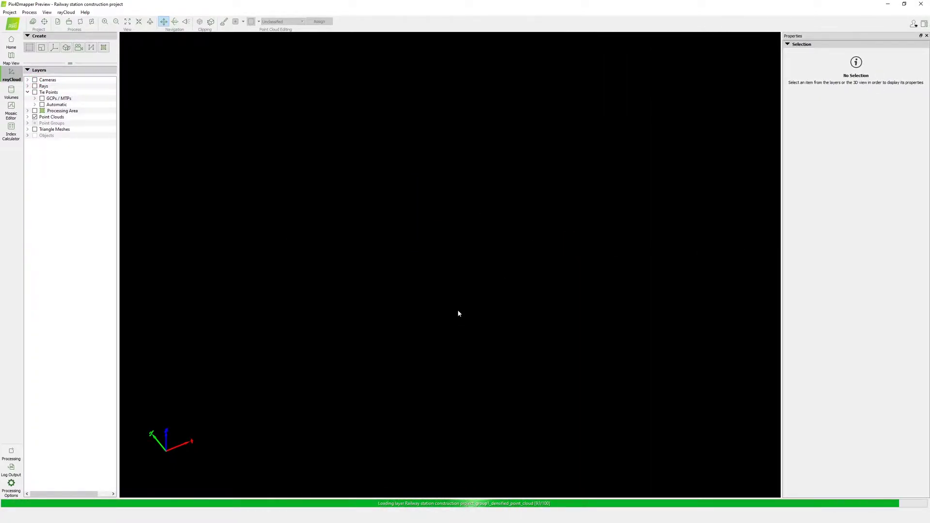
{"action": "mouse_move", "coordinate": [506, 239]}
{"action": "left_mouse_down"}
{"action": "mouse_move", "coordinate": [381, 229]}
{"action": "mouse_move", "coordinate": [161, 236]}
{"action": "mouse_move", "coordinate": [91, 205]}
{"action": "left_mouse_up"}
{"action": "scroll", "coordinate": [494, 246], "scroll_direction": "up", "scroll_amount": 3}
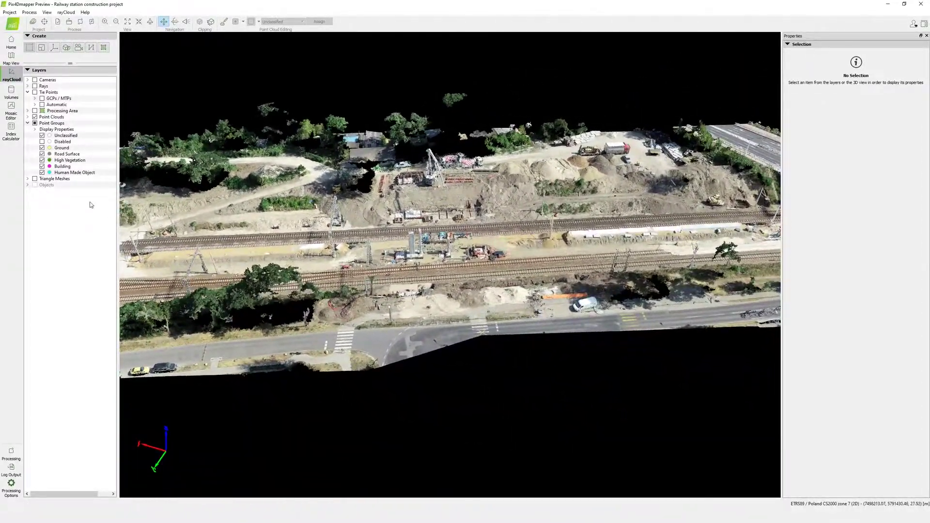
Swap the point cloud for the triangle mesh and orbit around the station
{"action": "left_click", "coordinate": [35, 179]}
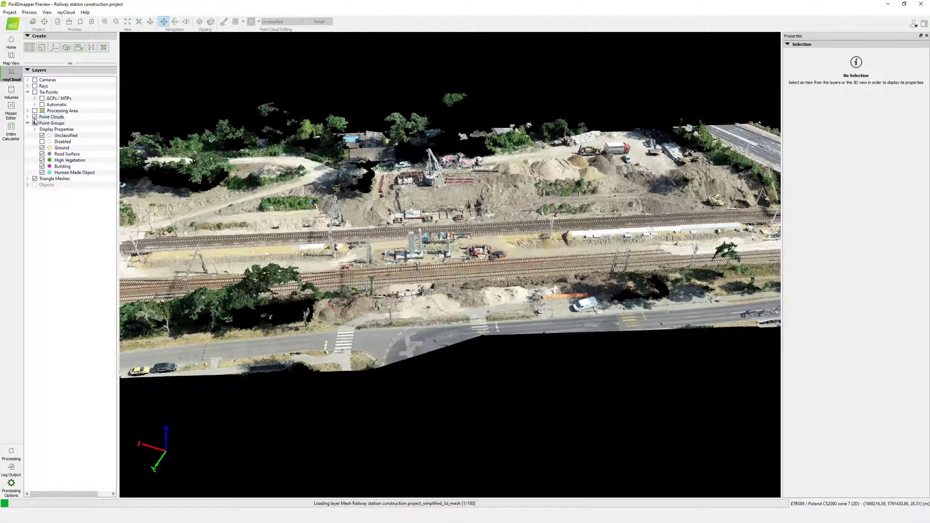
{"action": "left_click", "coordinate": [35, 117]}
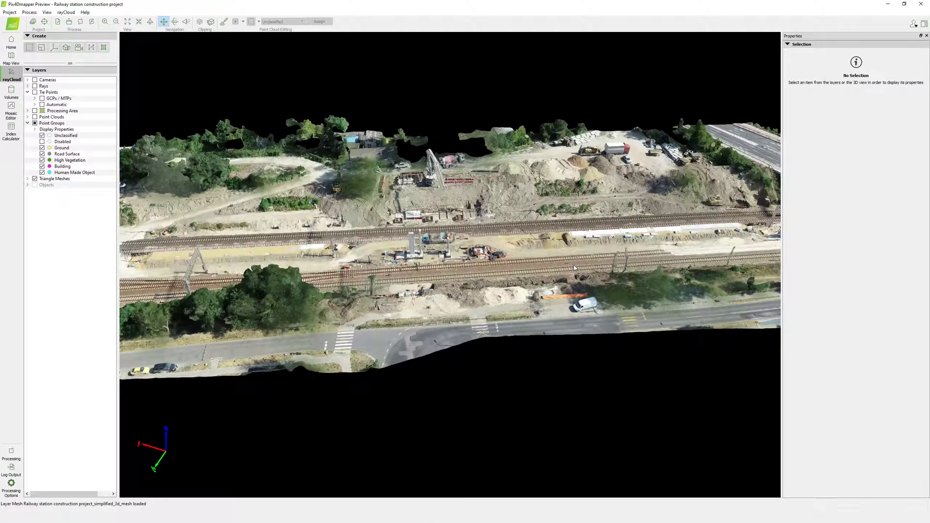
{"action": "mouse_move", "coordinate": [573, 266]}
{"action": "left_mouse_down"}
{"action": "mouse_move", "coordinate": [552, 246]}
{"action": "mouse_move", "coordinate": [386, 242]}
{"action": "mouse_move", "coordinate": [323, 224]}
{"action": "mouse_move", "coordinate": [283, 232]}
{"action": "left_mouse_up"}
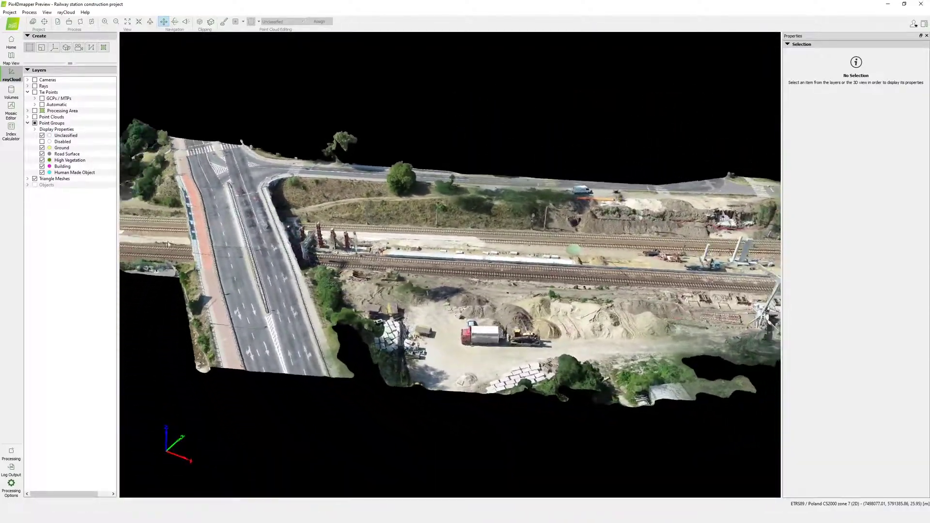